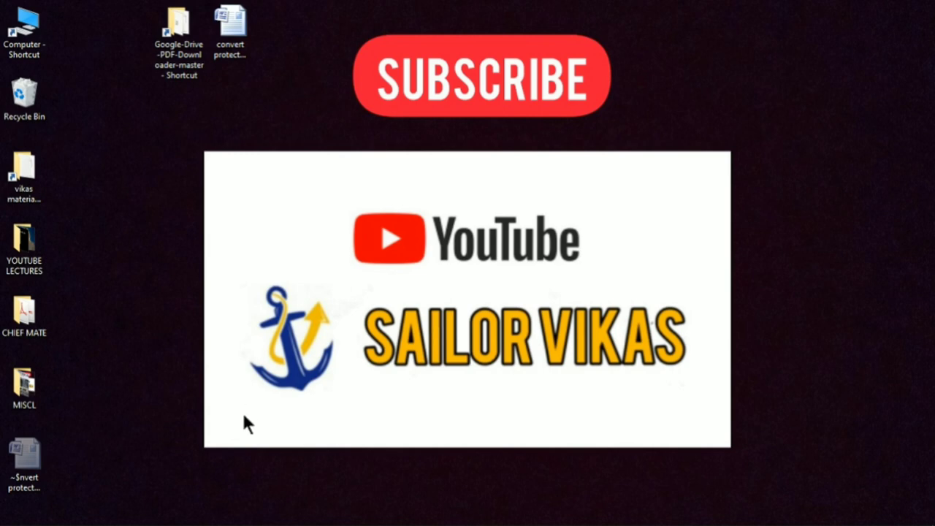
# - In Chrome, open the RoR material post in the SG - BWKG -PH2-89 class
pyautogui.click(164, 516)
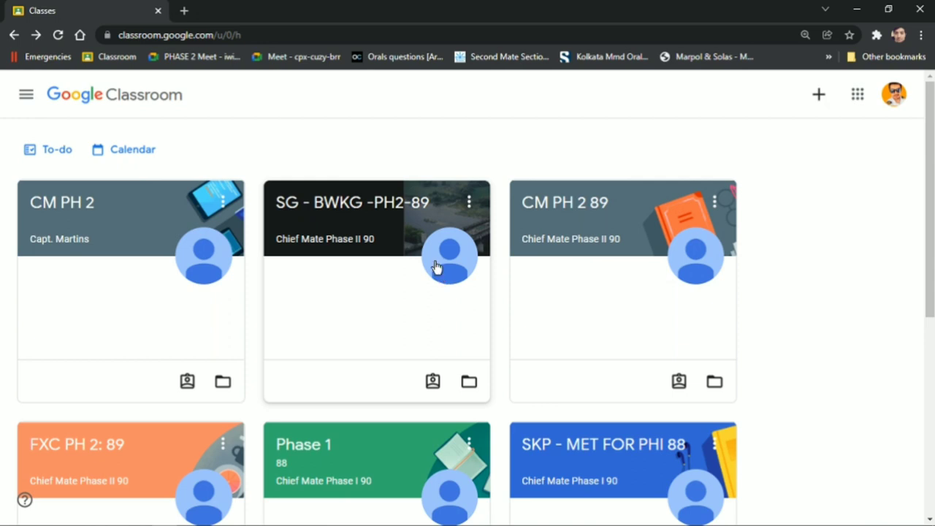
pyautogui.click(414, 236)
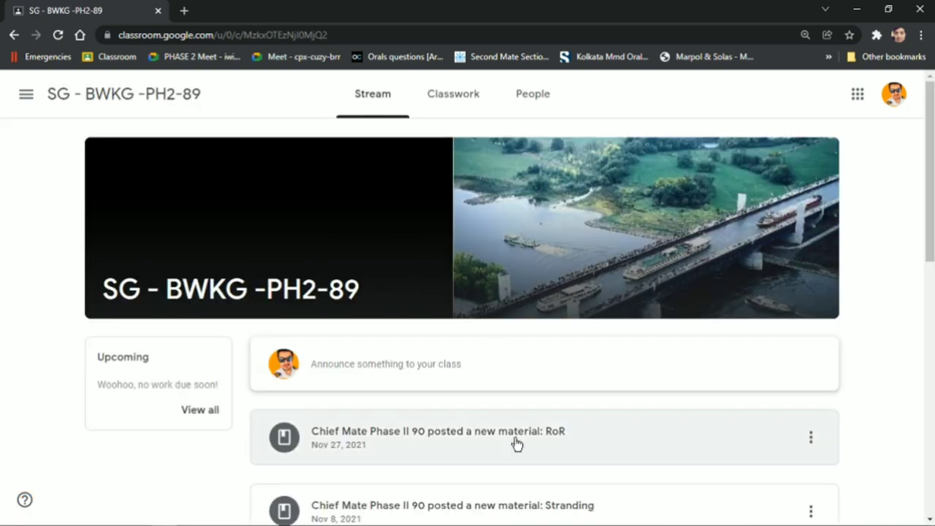
pyautogui.scroll(-1, 577, 433)
pyautogui.rightClick(485, 362)
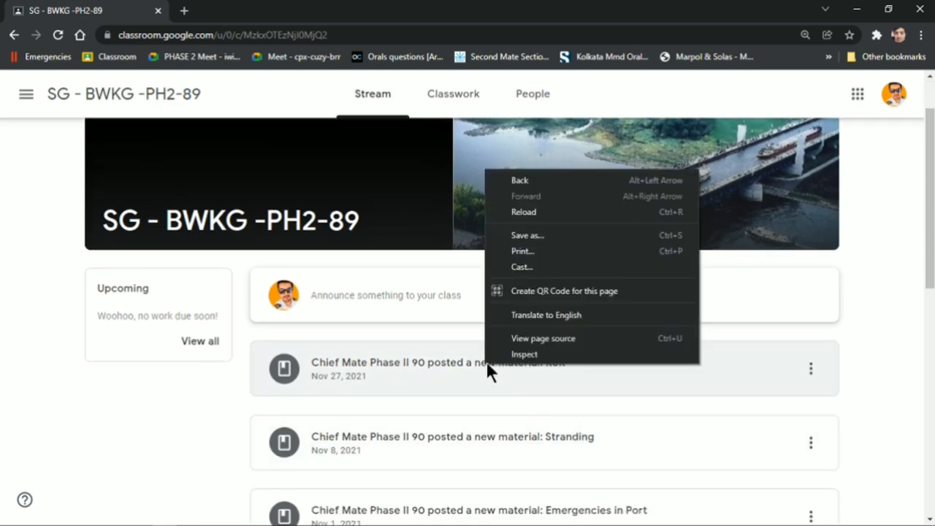
pyautogui.click(452, 355)
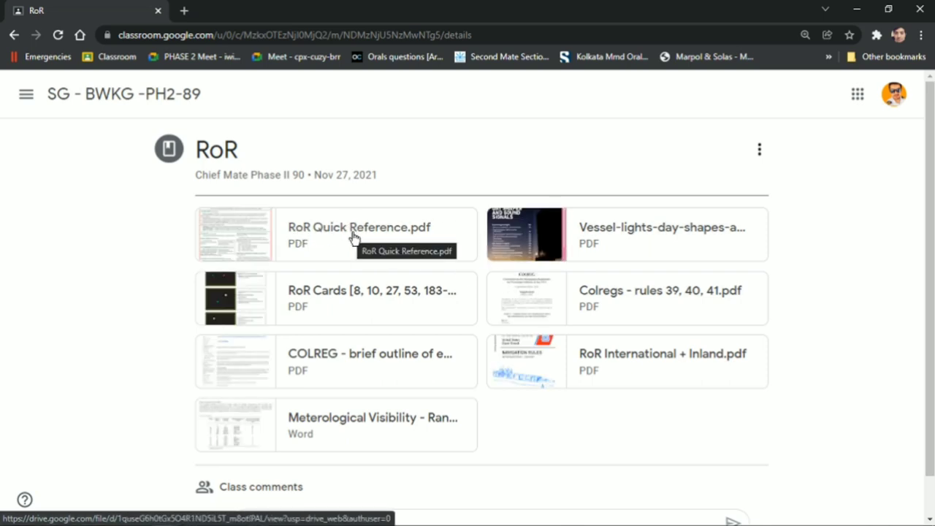
# - Preview RoR Quick Reference.pdf, open its print version in a new tab, then close that tab
pyautogui.click(350, 232)
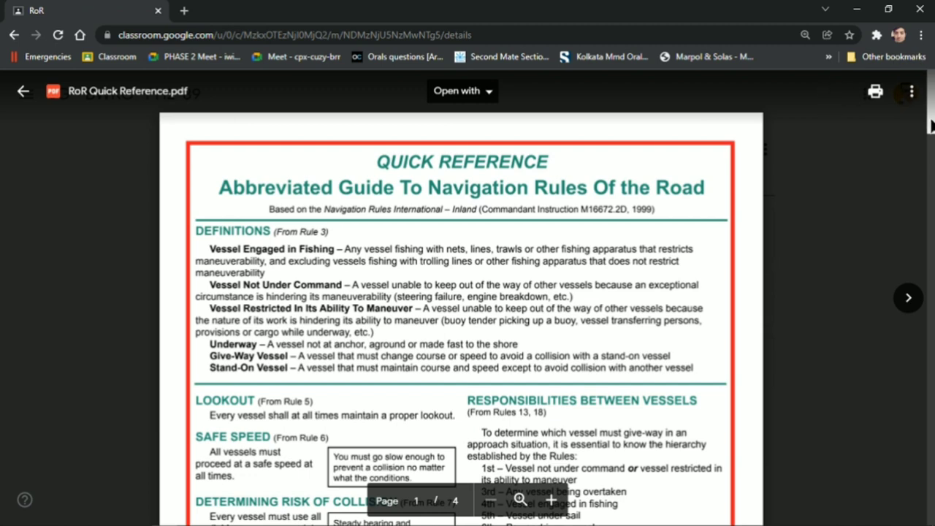
pyautogui.click(874, 92)
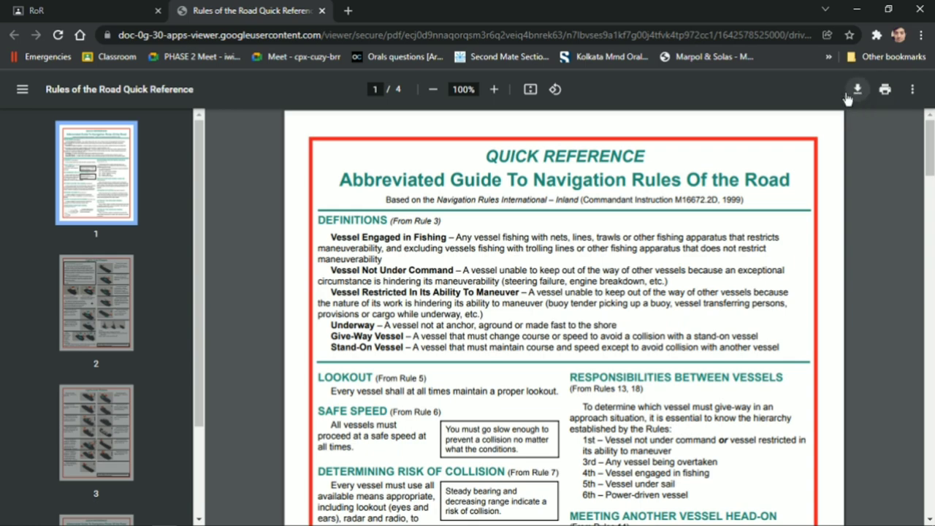
pyautogui.click(322, 11)
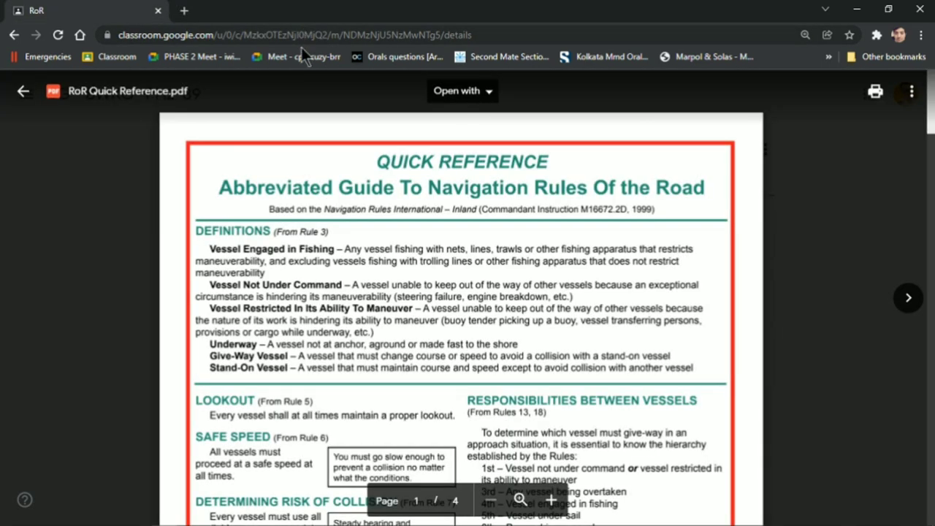
# - Close the preview and go back through the class stream to the overview of all classes
pyautogui.click(22, 91)
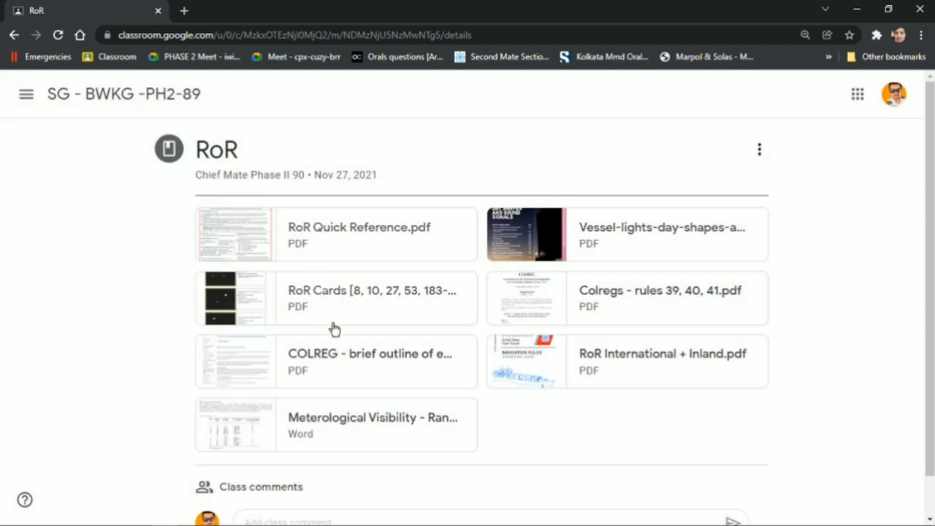
pyautogui.click(12, 35)
pyautogui.scroll(-2, 452, 423)
pyautogui.scroll(-2, 431, 405)
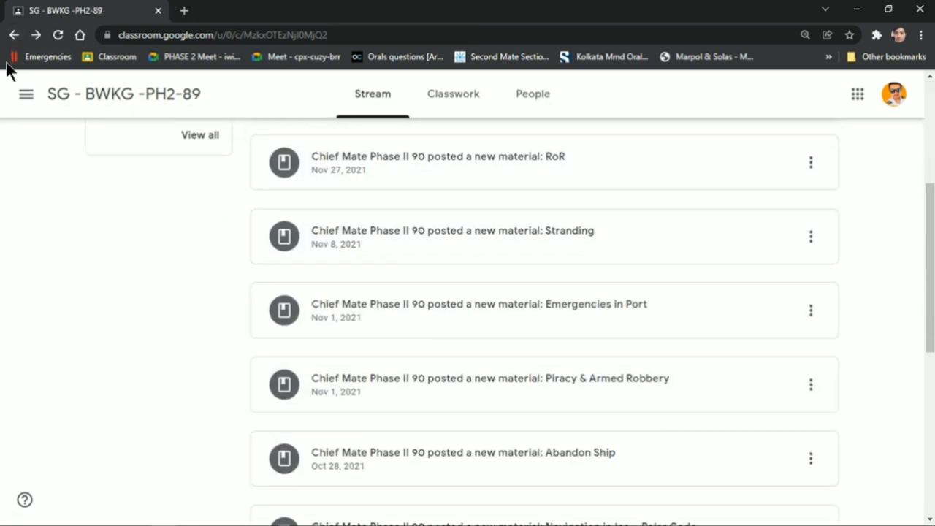
pyautogui.click(13, 37)
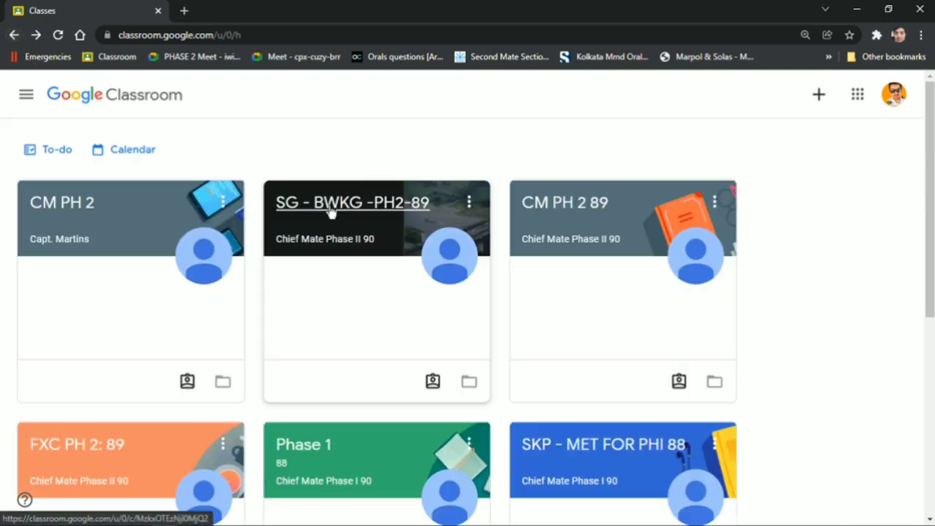
# - From CM PH 2 CARGO CARRIAGE, open 6.d Bill of Lading edited (2).docx in a new tab and switch to it
pyautogui.click(142, 207)
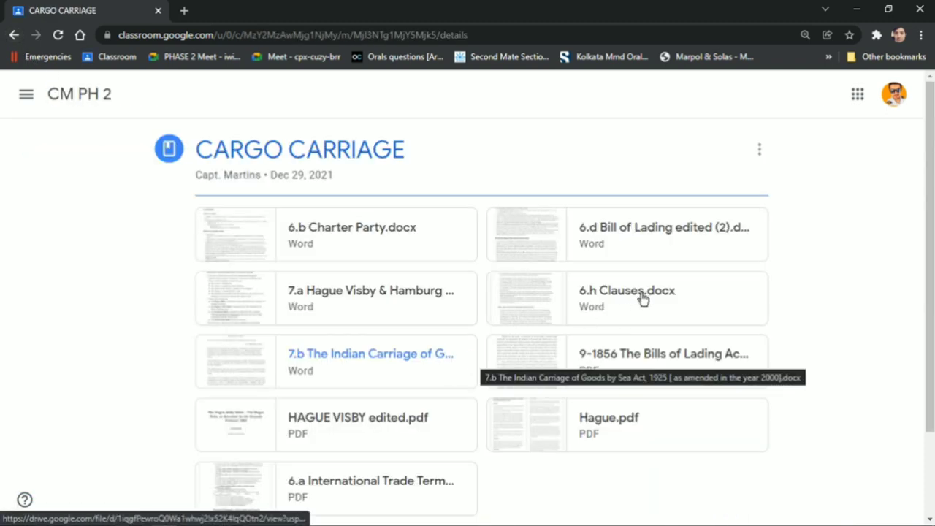
pyautogui.rightClick(618, 233)
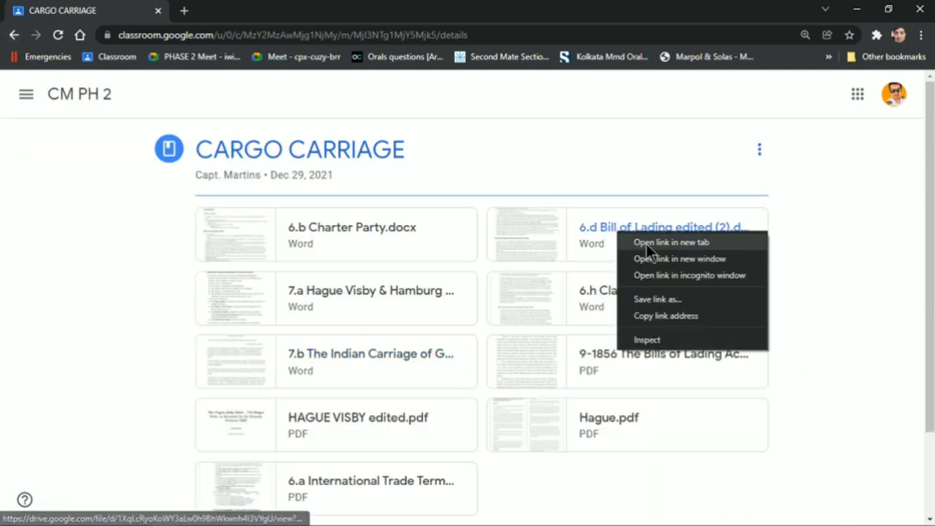
pyautogui.click(647, 243)
pyautogui.click(223, 9)
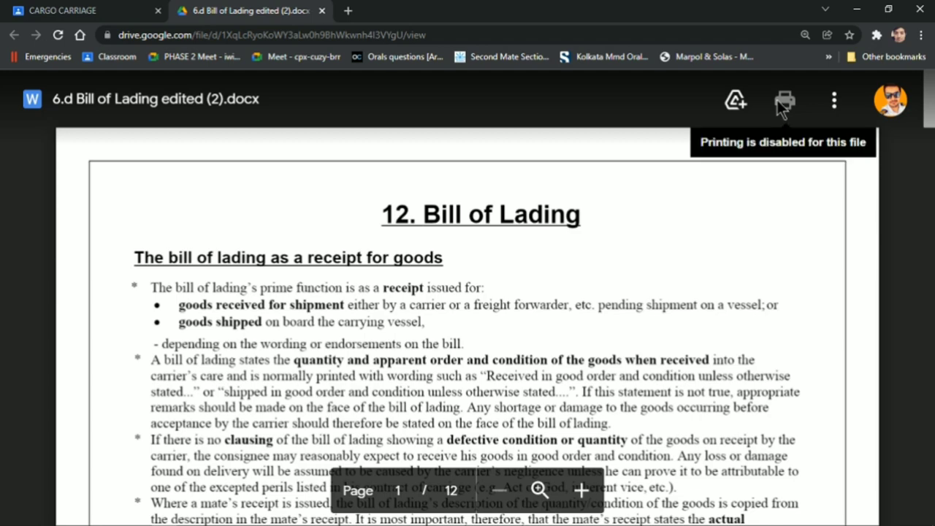
pyautogui.scroll(-5, 485, 312)
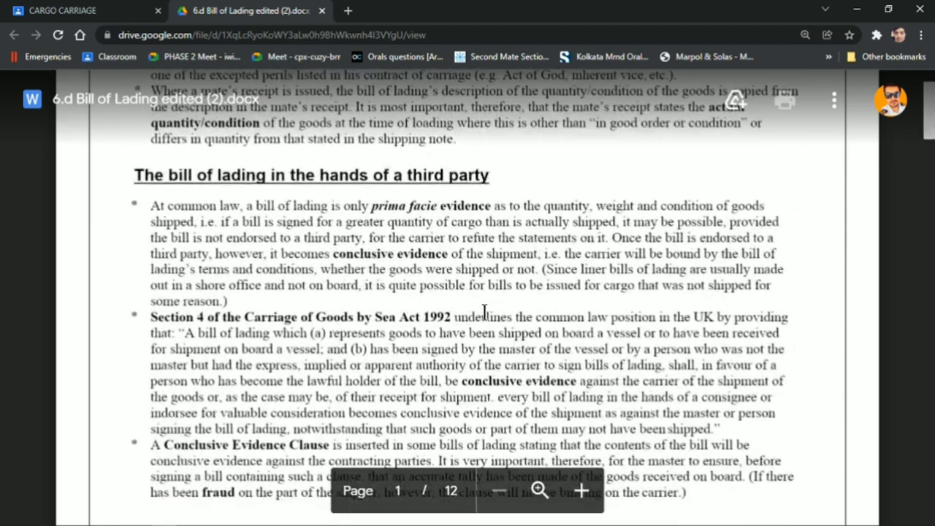
pyautogui.scroll(5, 484, 312)
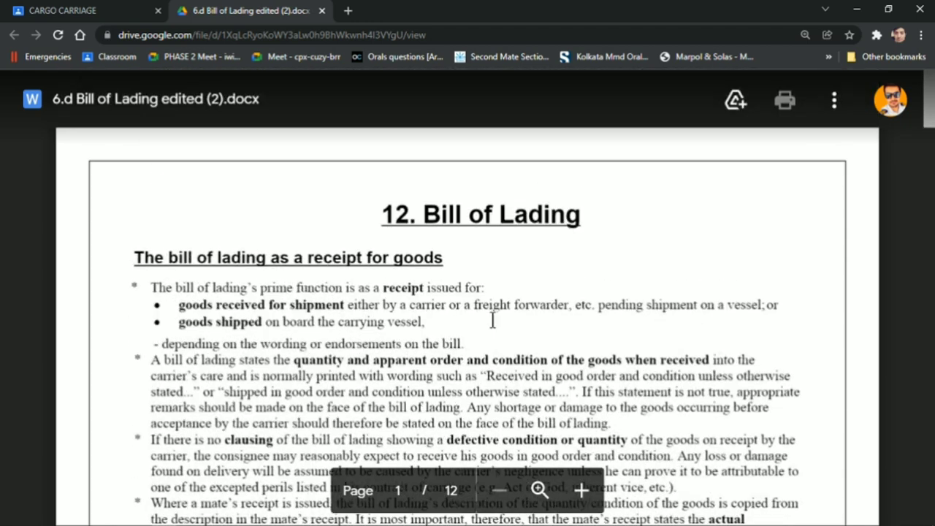
pyautogui.click(834, 109)
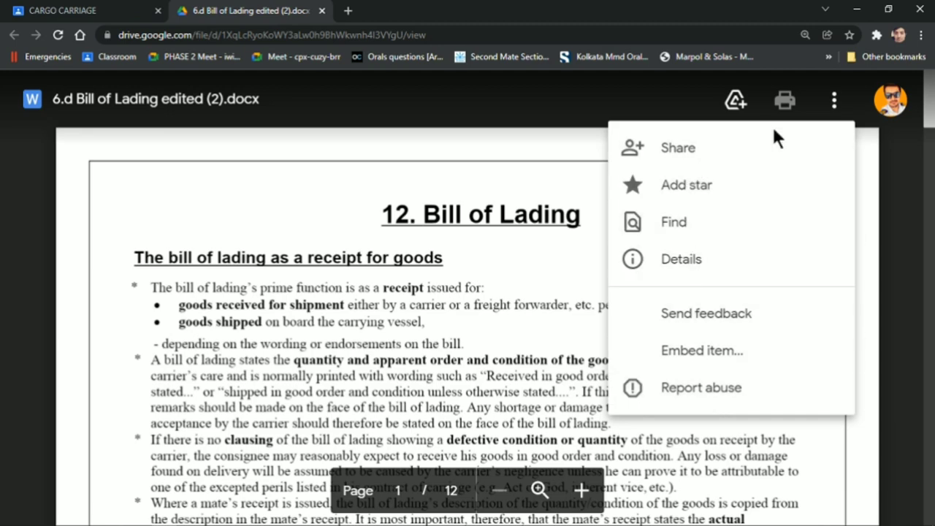
pyautogui.click(834, 100)
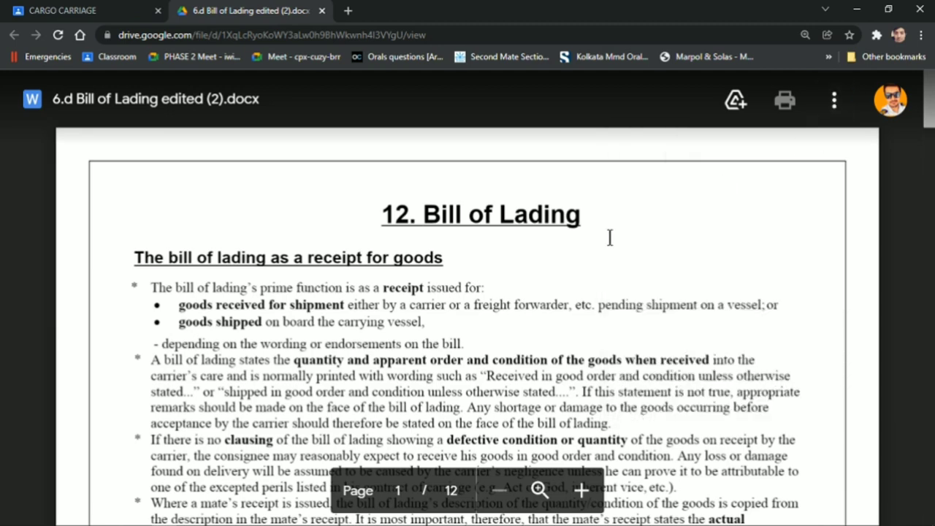
pyautogui.scroll(-4, 441, 333)
pyautogui.scroll(4, 453, 307)
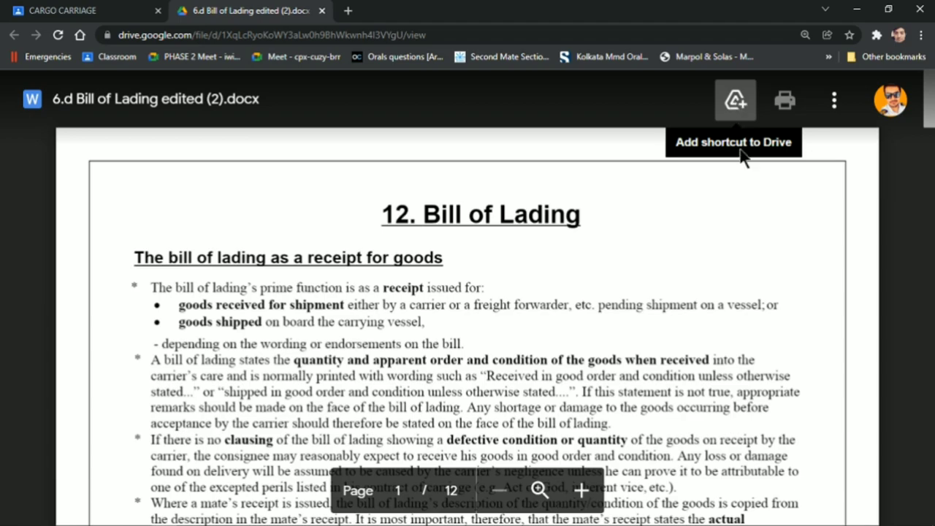
pyautogui.scroll(-12, 490, 353)
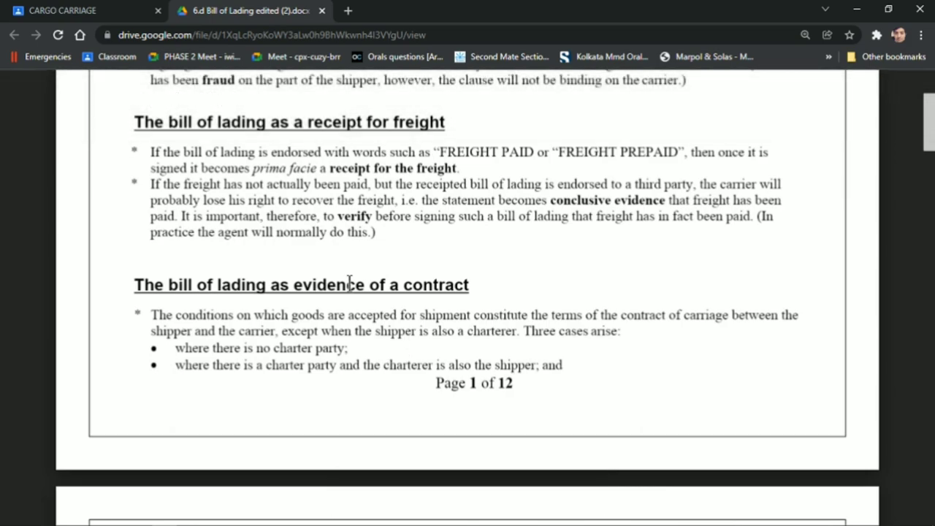
pyautogui.scroll(6, 356, 285)
pyautogui.scroll(5, 355, 284)
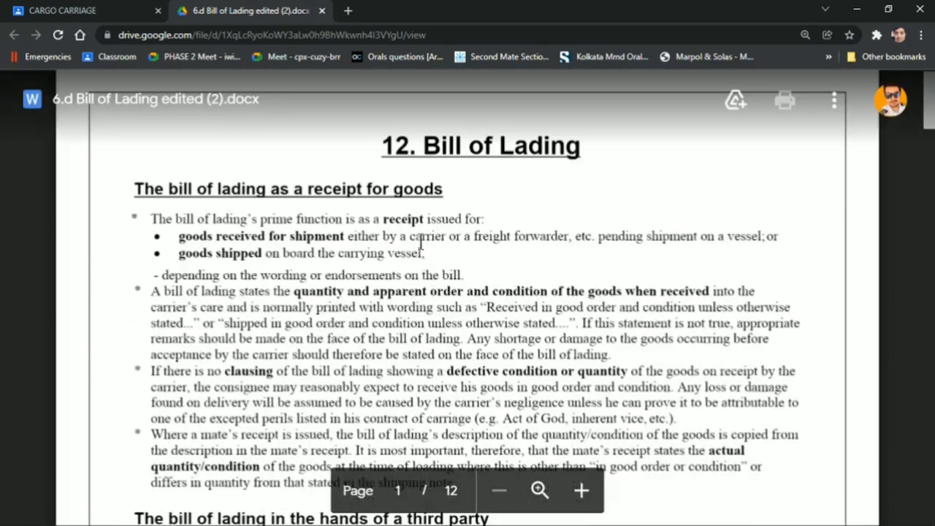
pyautogui.scroll(-10, 441, 341)
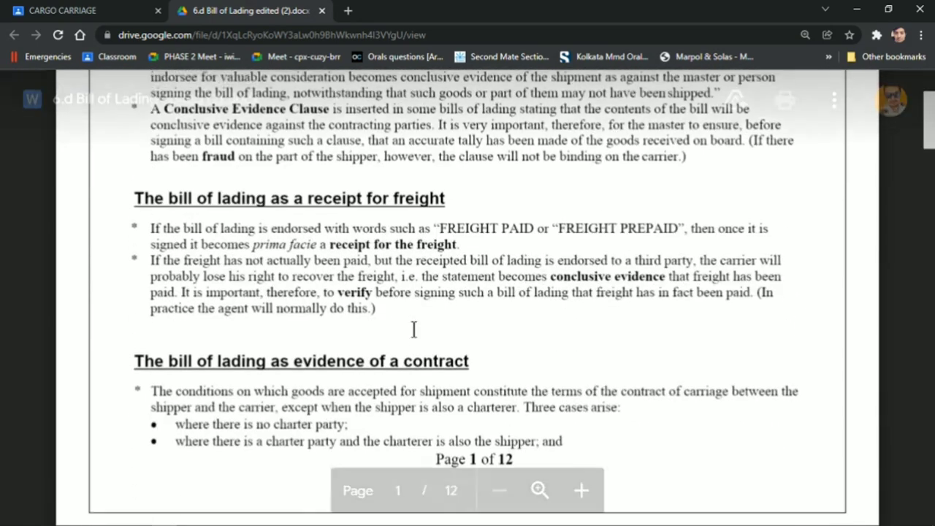
pyautogui.scroll(-12, 412, 330)
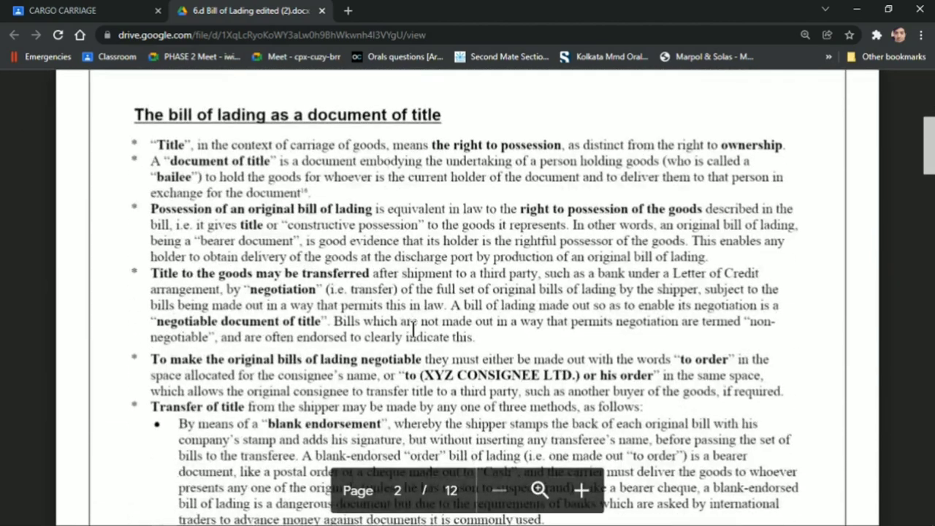
pyautogui.scroll(-12, 299, 268)
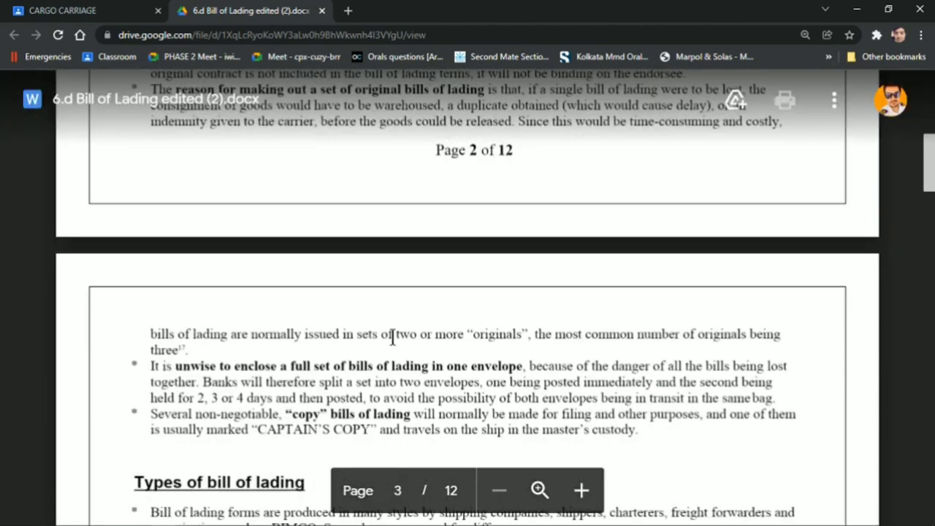
pyautogui.scroll(-10, 337, 378)
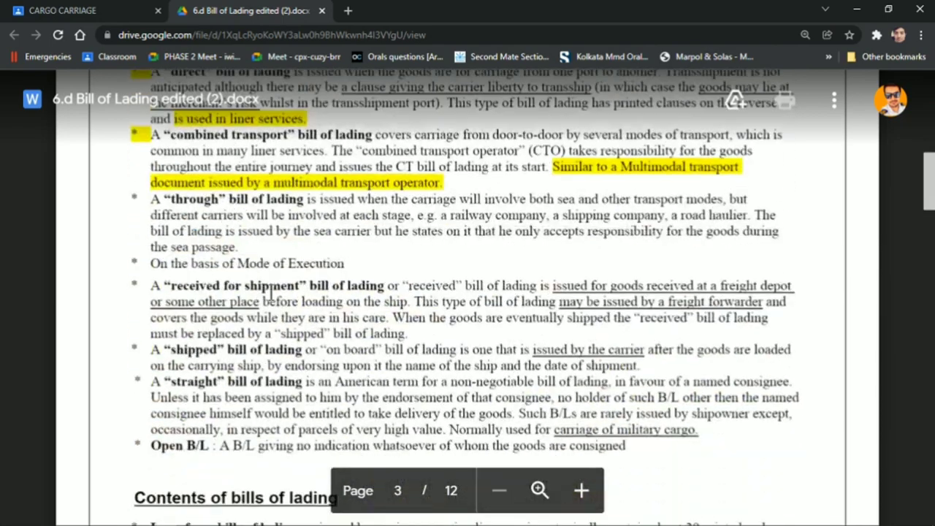
pyautogui.scroll(-10, 248, 355)
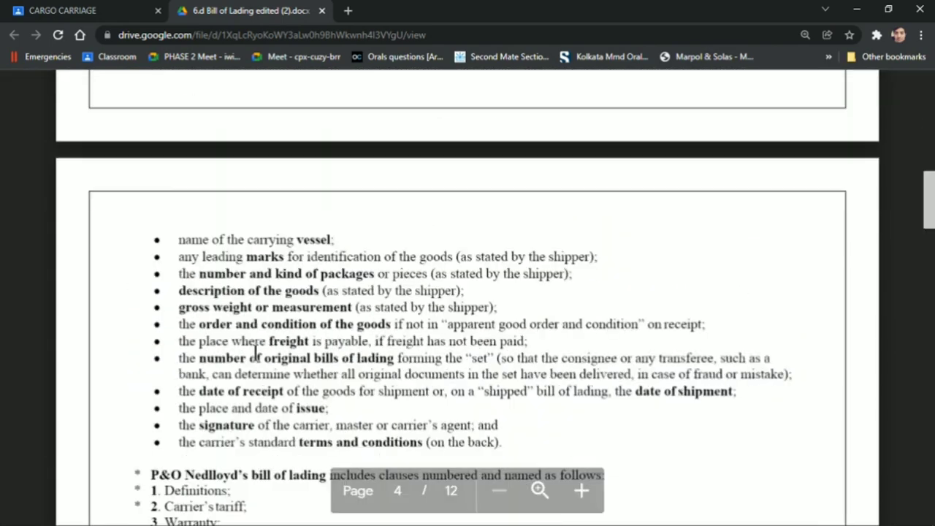
pyautogui.scroll(15, 358, 332)
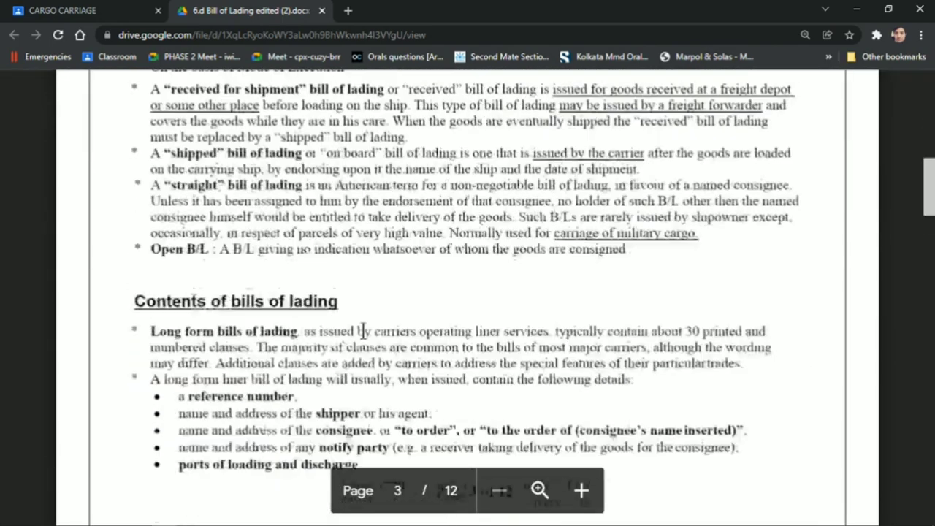
pyautogui.scroll(5, 363, 330)
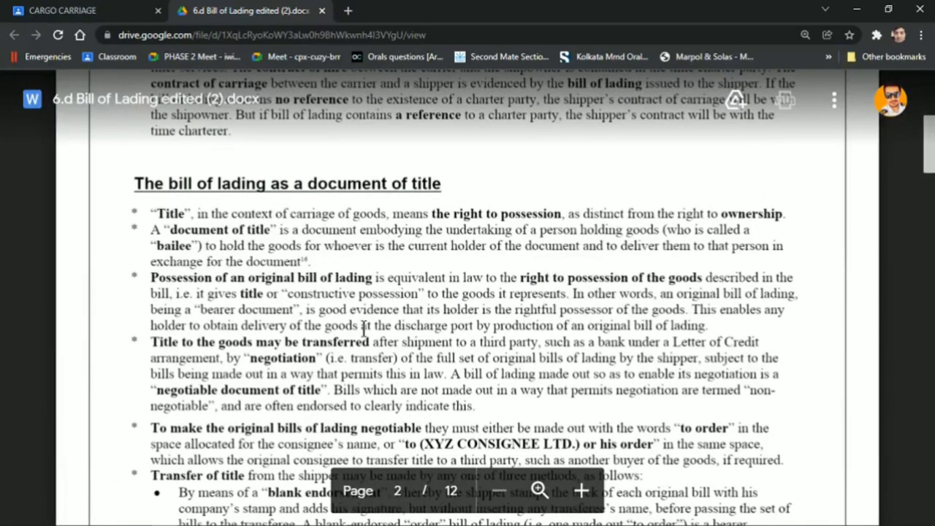
pyautogui.scroll(6, 363, 326)
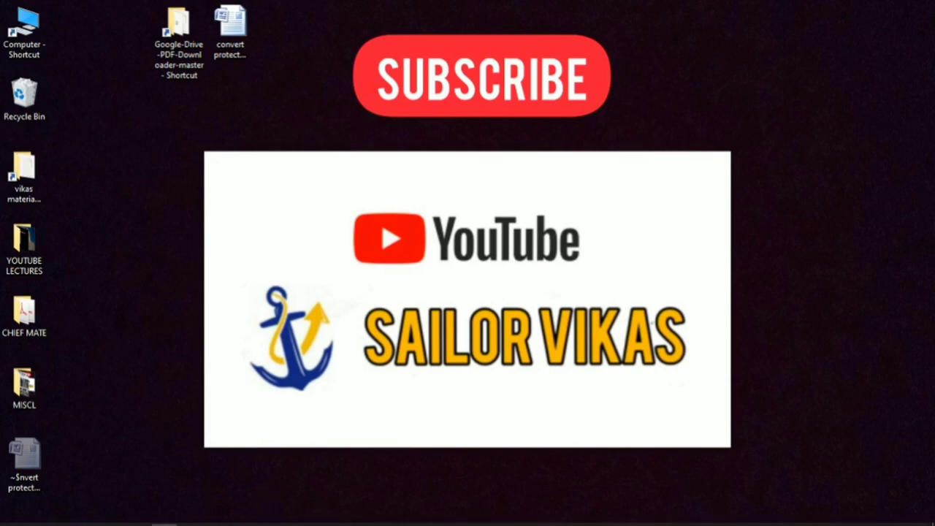
# - Select all the JavaScript converter code in the Word document and copy it
pyautogui.moveTo(214, 517)
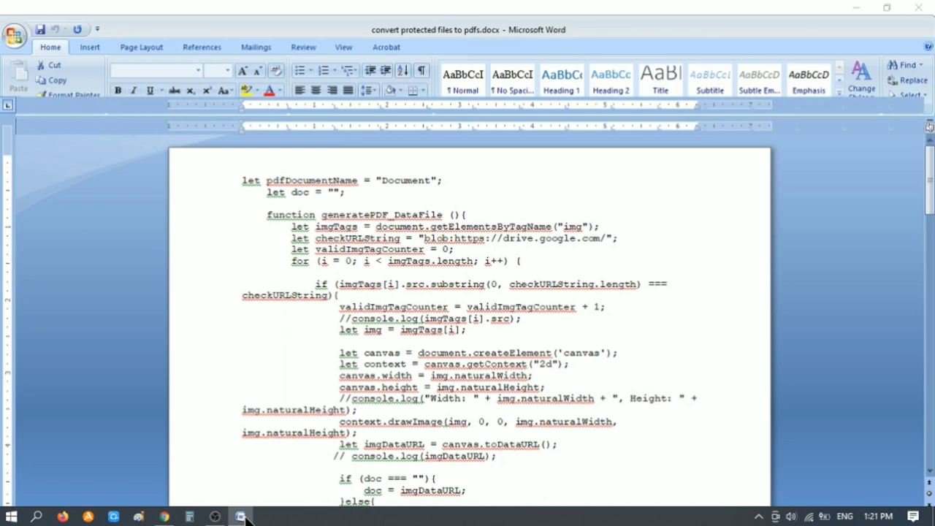
pyautogui.hotkey('ctrl', 'a')
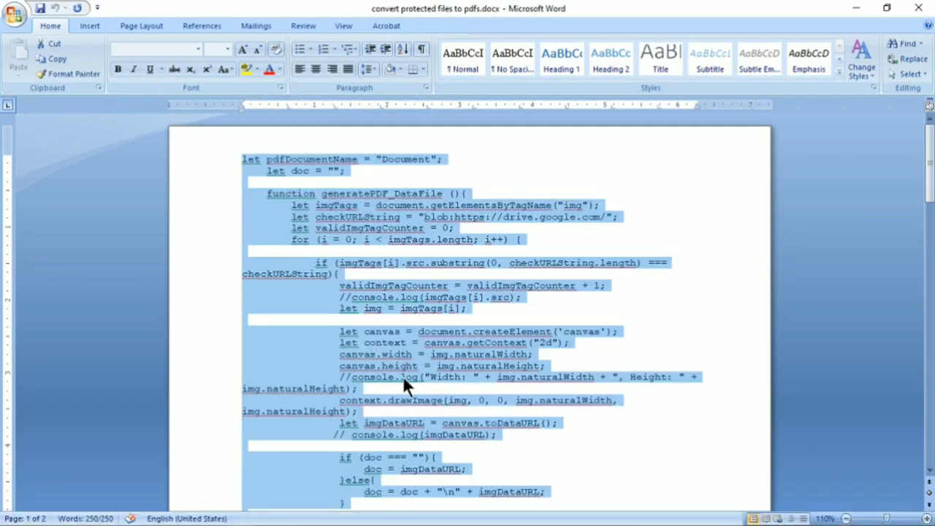
pyautogui.scroll(-15, 449, 422)
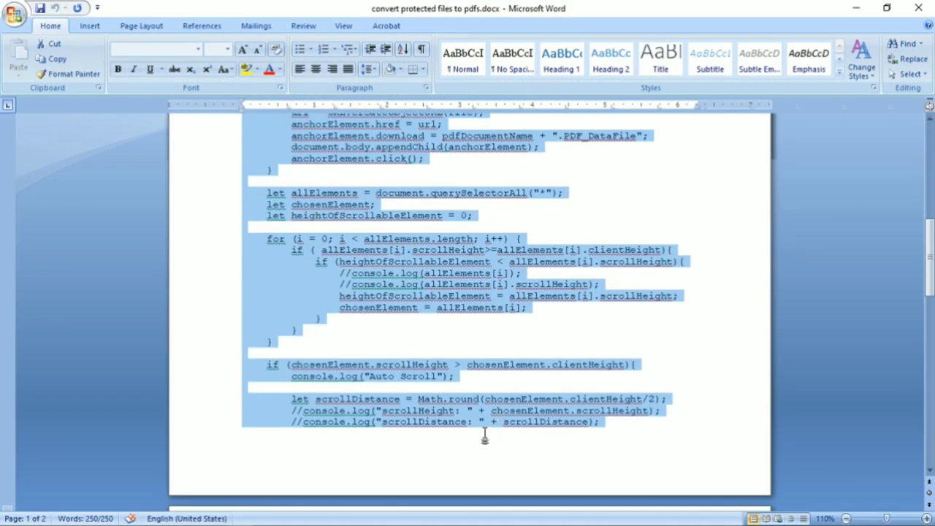
pyautogui.scroll(-14, 491, 437)
pyautogui.scroll(11, 470, 429)
pyautogui.scroll(15, 467, 436)
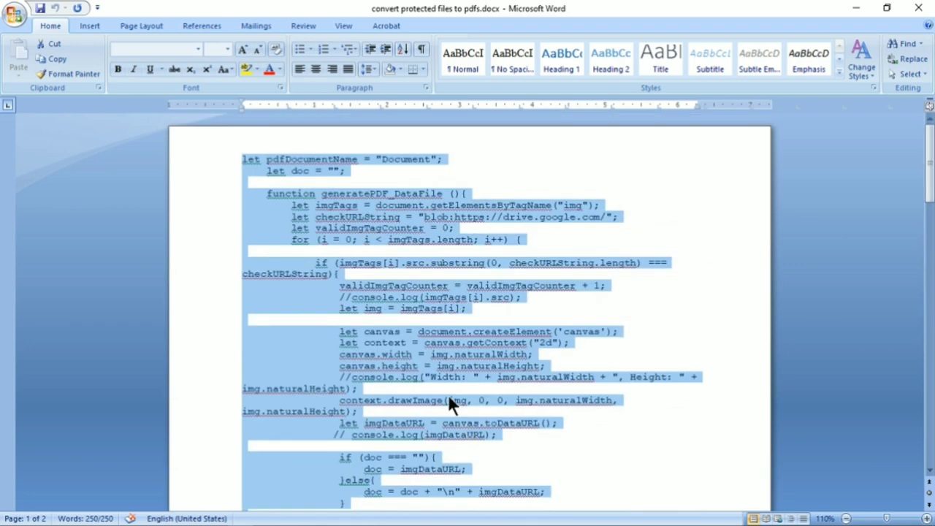
pyautogui.rightClick(362, 207)
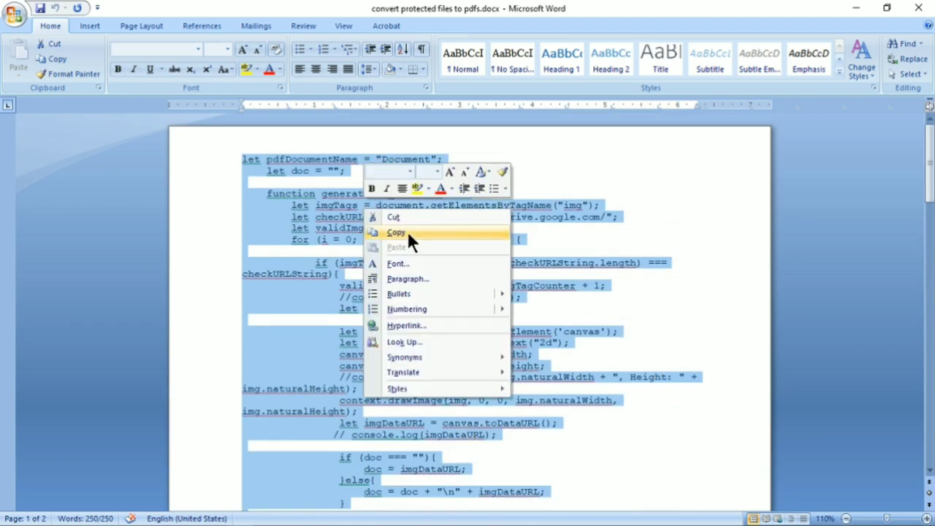
pyautogui.click(408, 232)
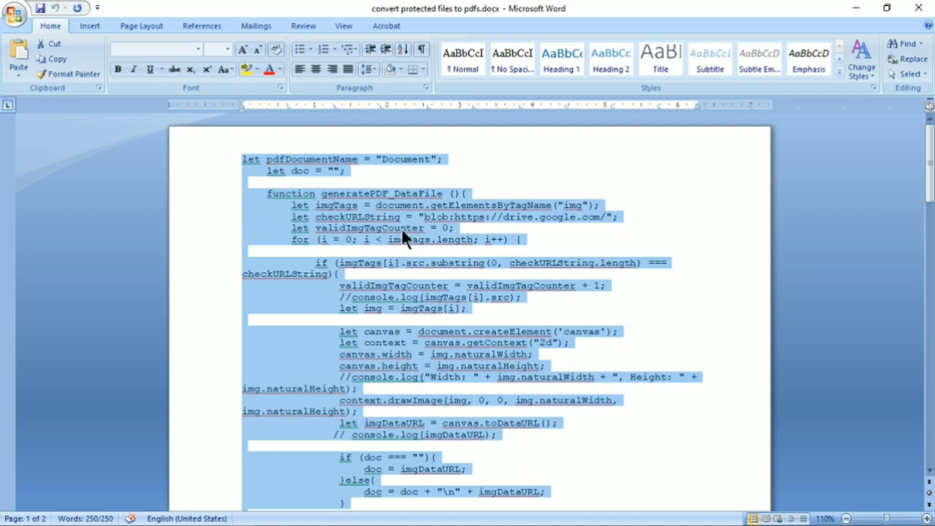
pyautogui.rightClick(387, 213)
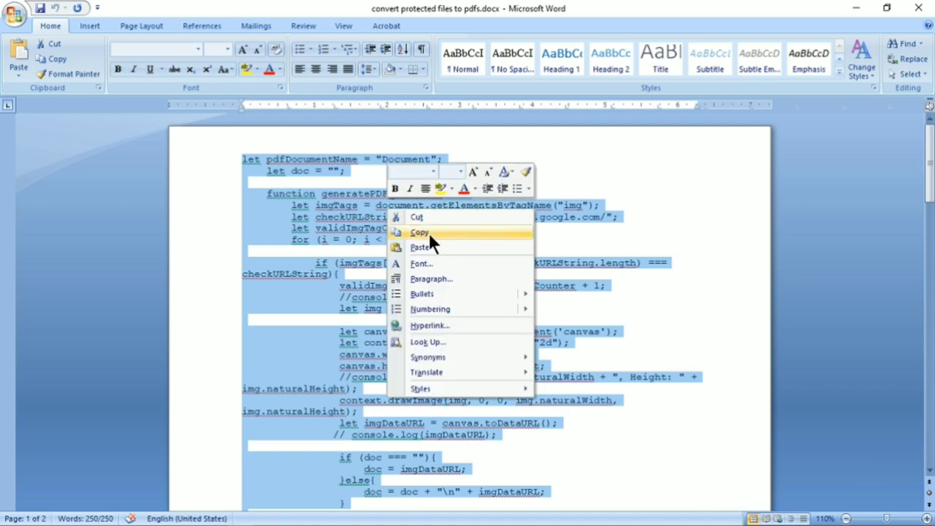
pyautogui.click(429, 231)
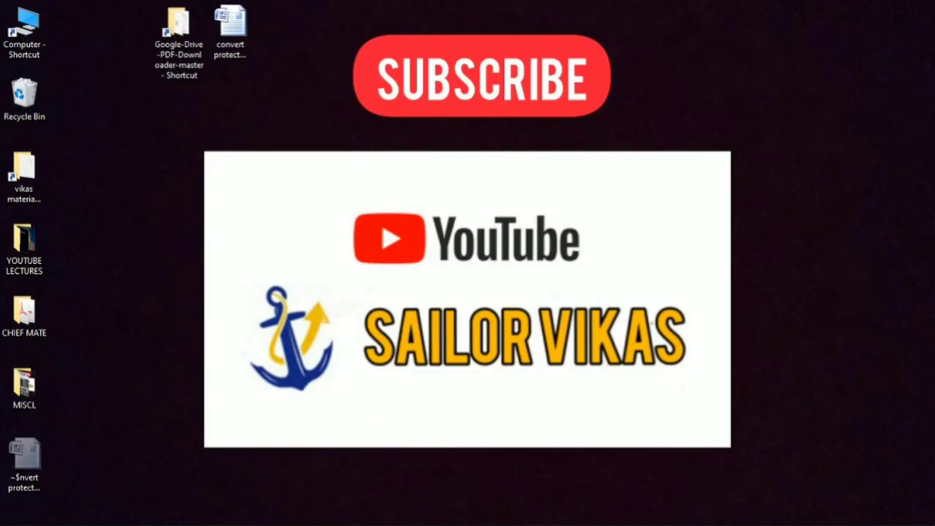
# - Return to the Bill of Lading file in Chrome and scroll back to page 1
pyautogui.click(165, 516)
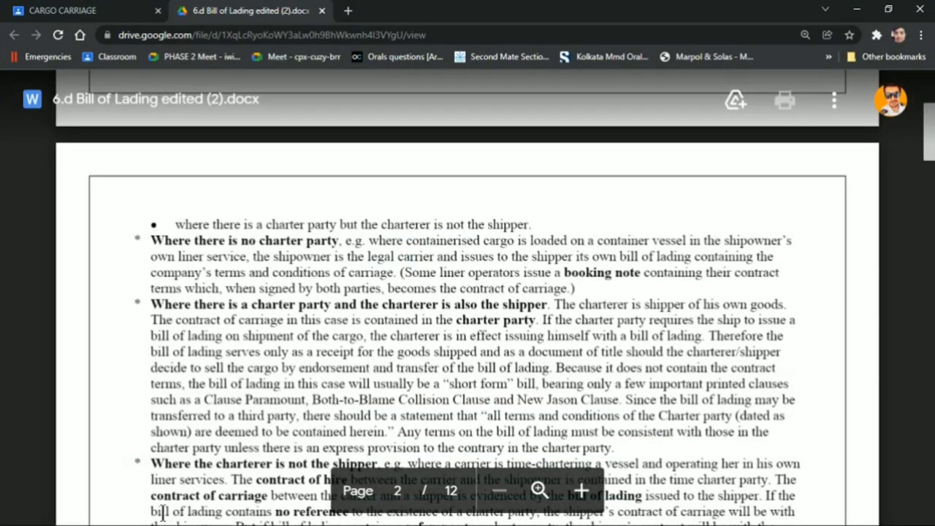
pyautogui.scroll(10, 506, 340)
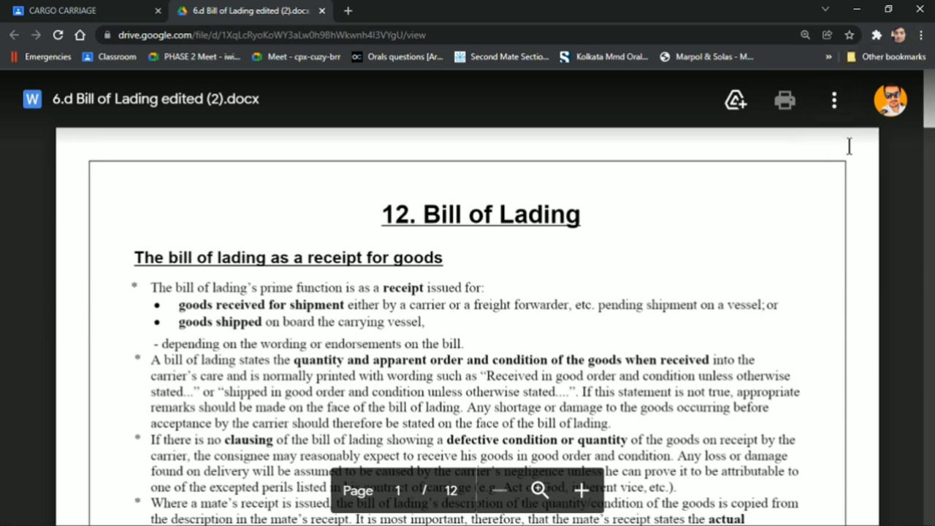
pyautogui.click(921, 37)
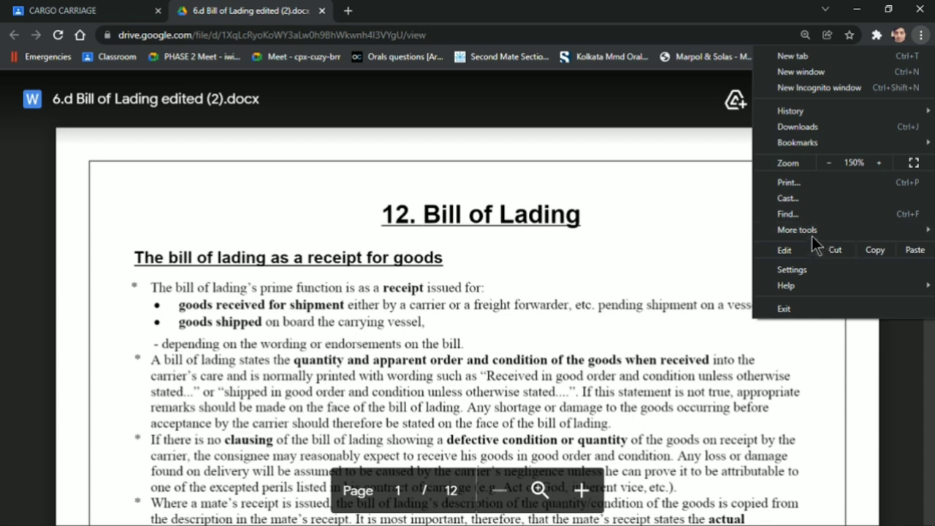
pyautogui.moveTo(805, 232)
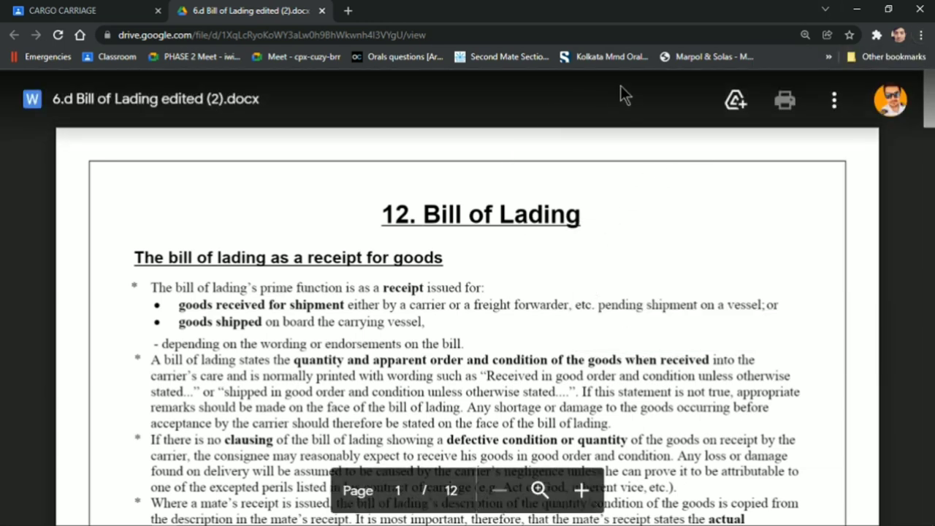
# - Paste the converter script into the DevTools console and run it to download Document.PDF_DataFile
pyautogui.hotkey('ctrl', 'shift', 'i')
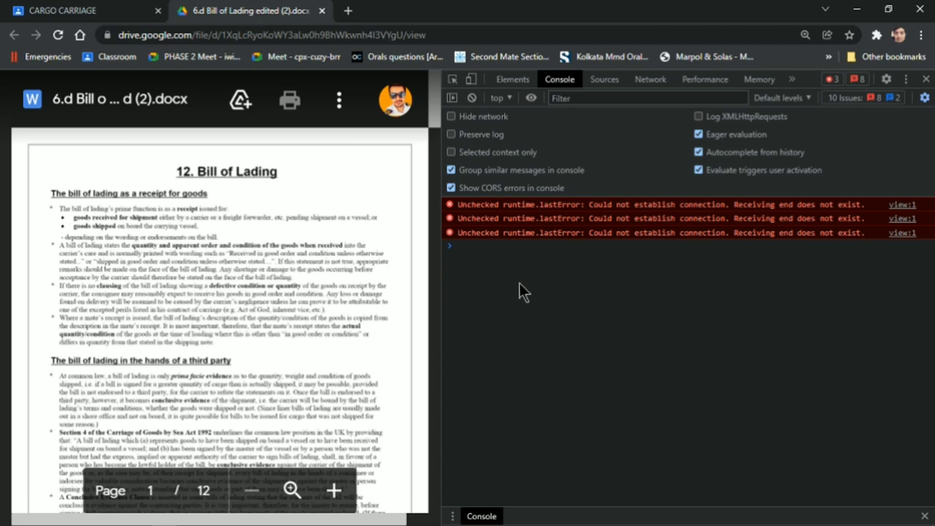
pyautogui.rightClick(472, 251)
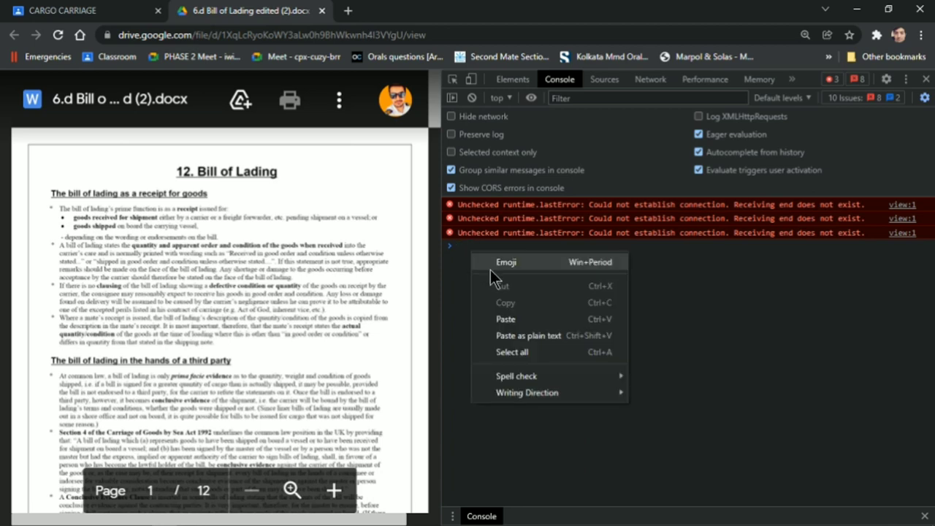
pyautogui.click(524, 318)
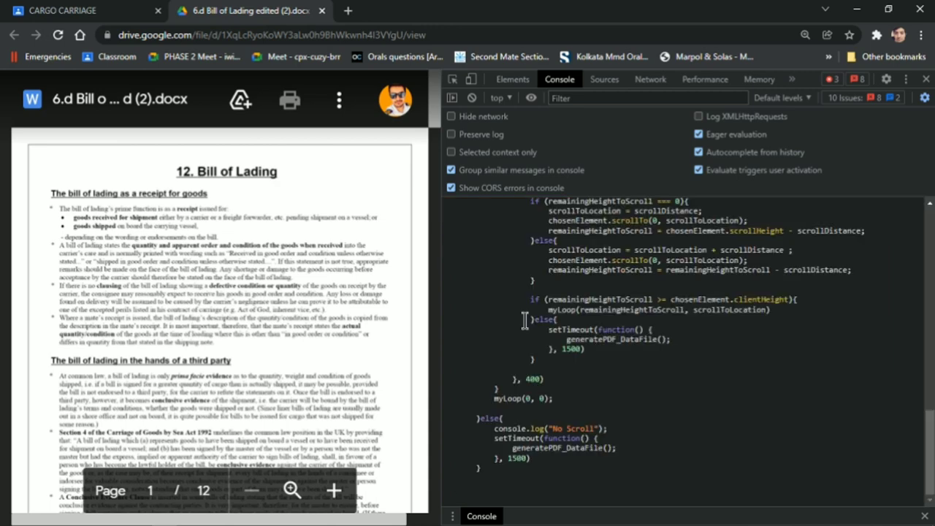
pyautogui.scroll(5, 606, 284)
pyautogui.scroll(10, 606, 285)
pyautogui.scroll(-9, 610, 290)
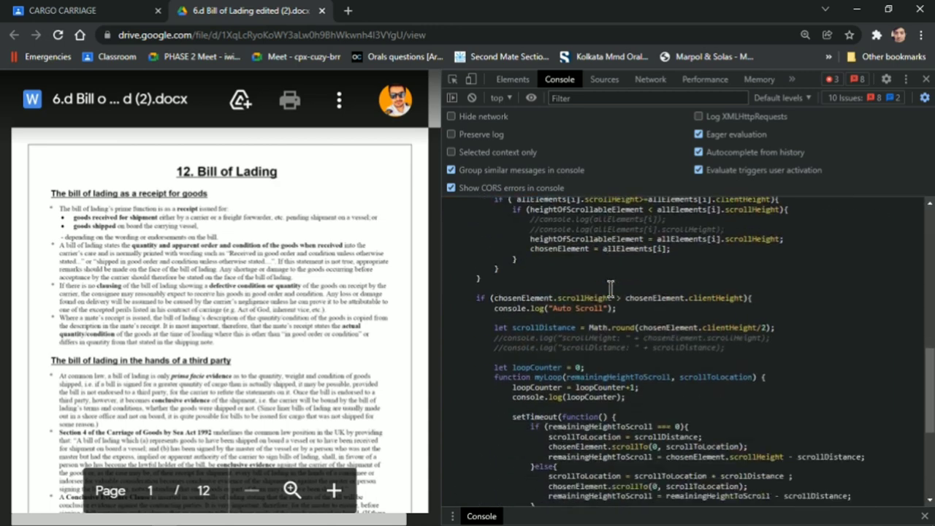
pyautogui.scroll(-7, 610, 290)
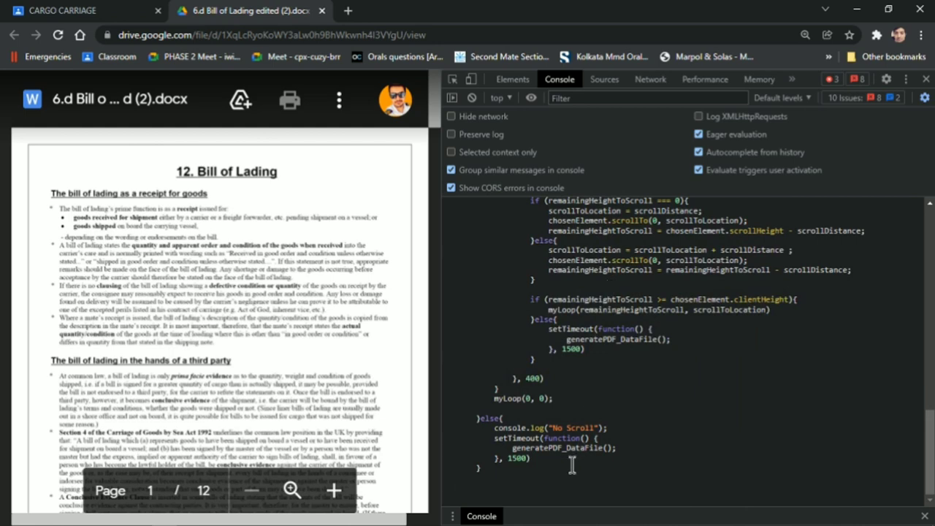
pyautogui.press('Return')
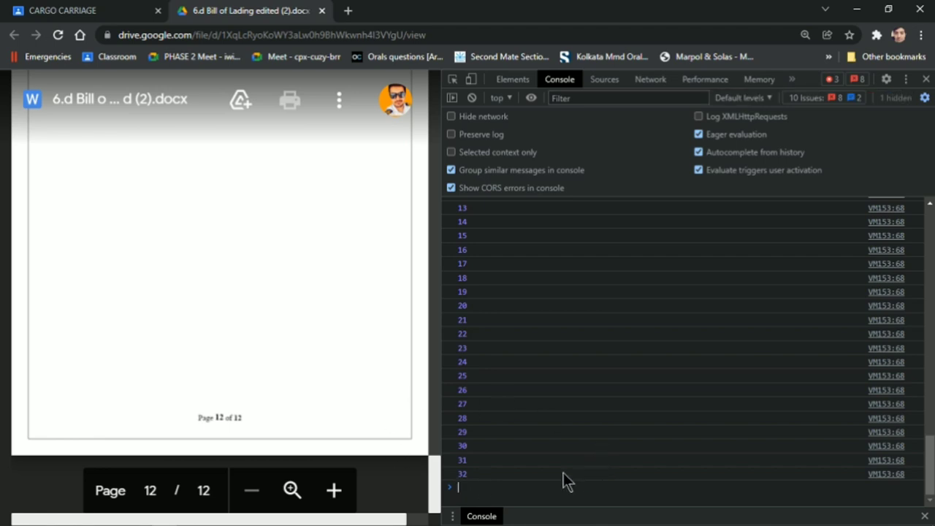
pyautogui.press('Escape')
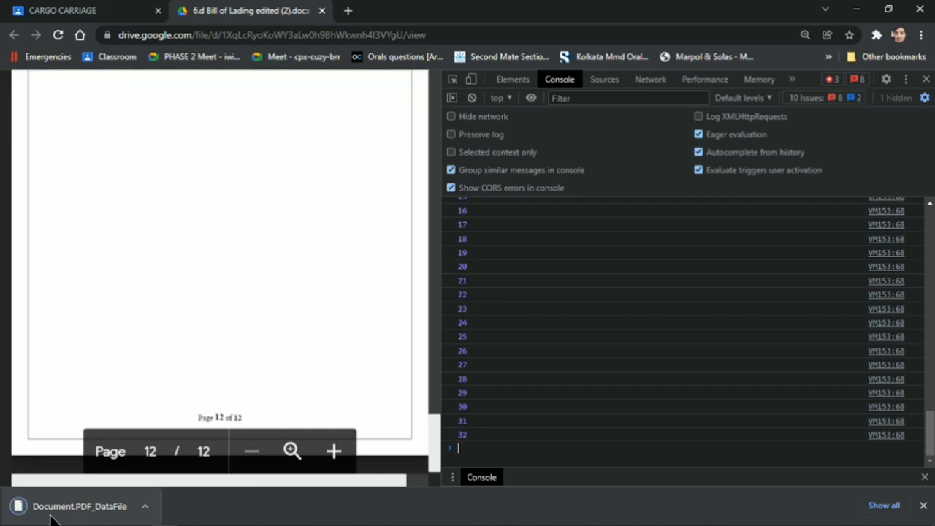
# - Show the downloaded Document.PDF_DataFile in its Downloads folder
pyautogui.moveTo(51, 525)
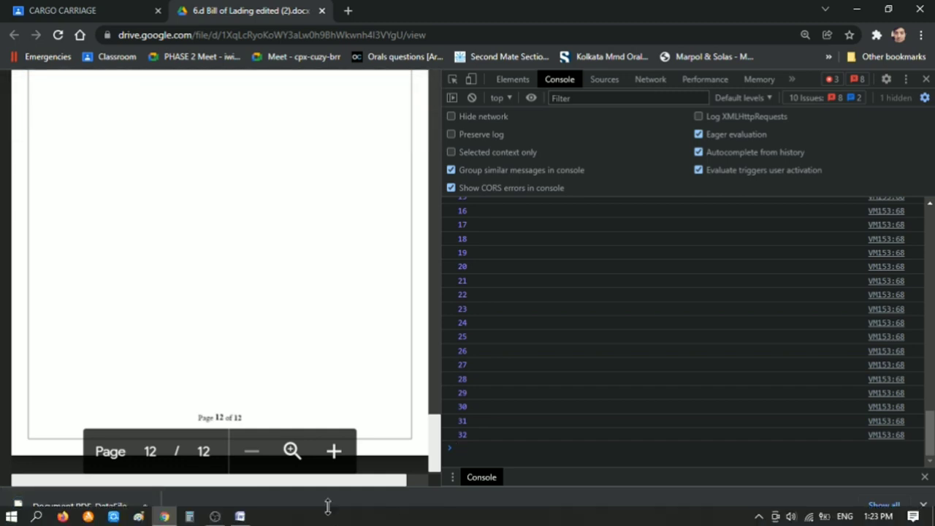
pyautogui.click(146, 509)
pyautogui.click(197, 463)
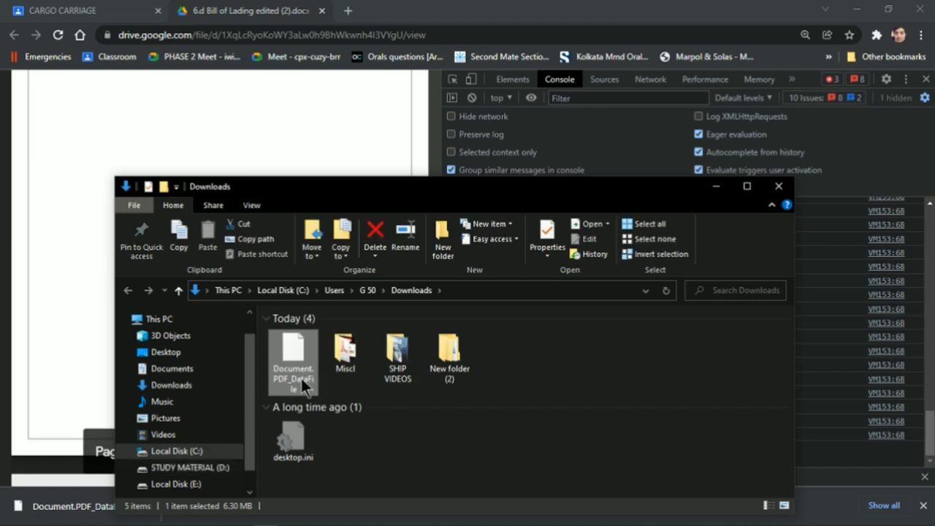
pyautogui.doubleClick(292, 369)
# - Copy Document.PDF_DataFile and open New folder (2)
pyautogui.rightClick(290, 362)
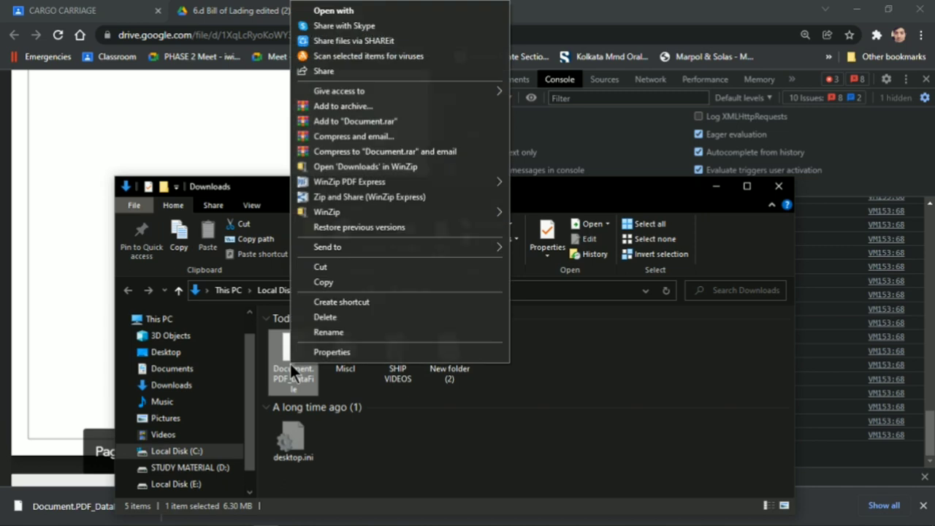
pyautogui.click(335, 286)
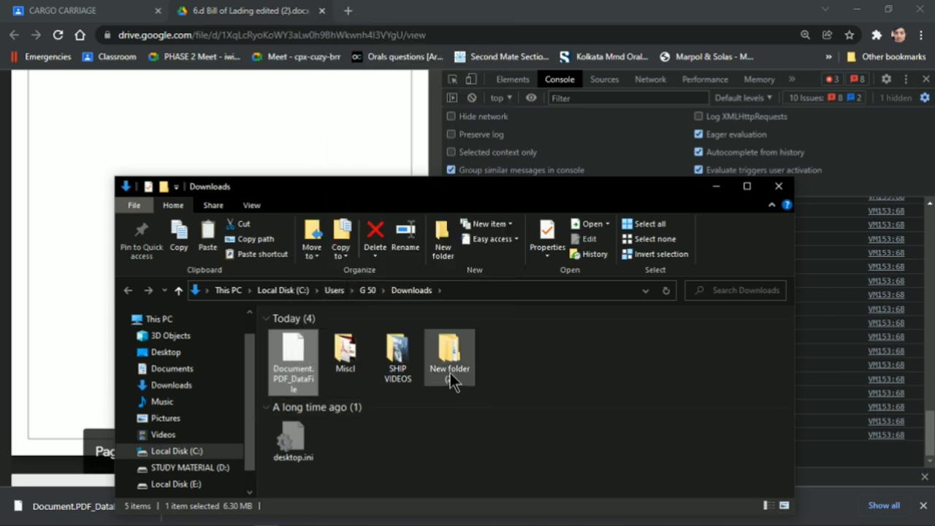
pyautogui.doubleClick(442, 351)
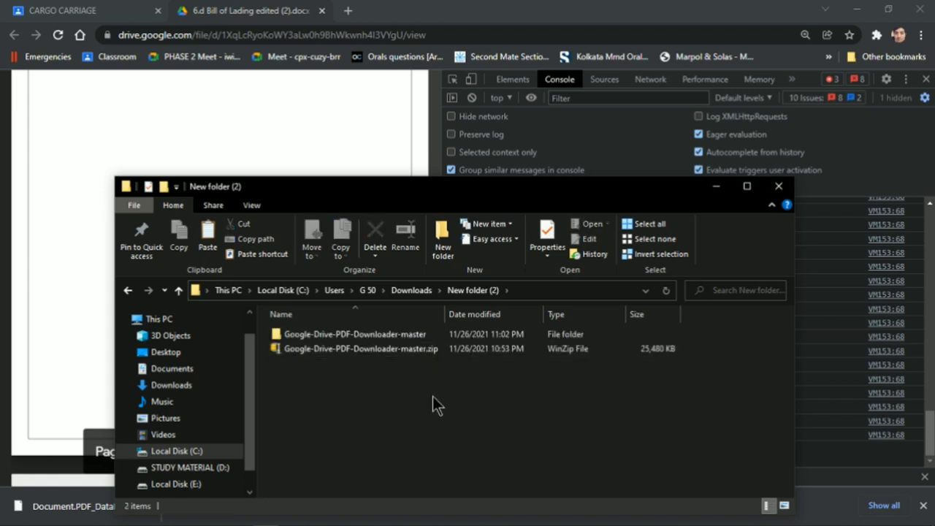
# - Maximise File Explorer and go into Google-Drive-PDF-Downloader-master's Generate_PDF folder
pyautogui.doubleClick(318, 352)
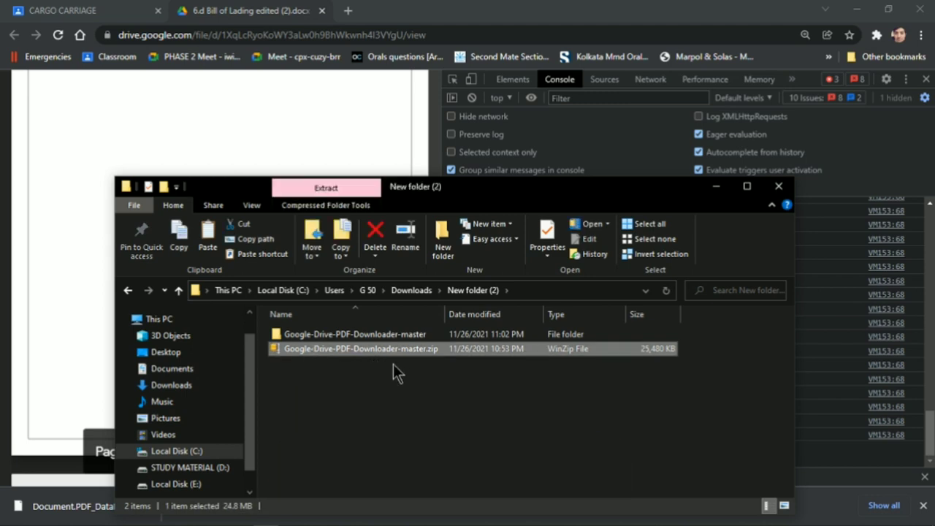
pyautogui.moveTo(294, 353)
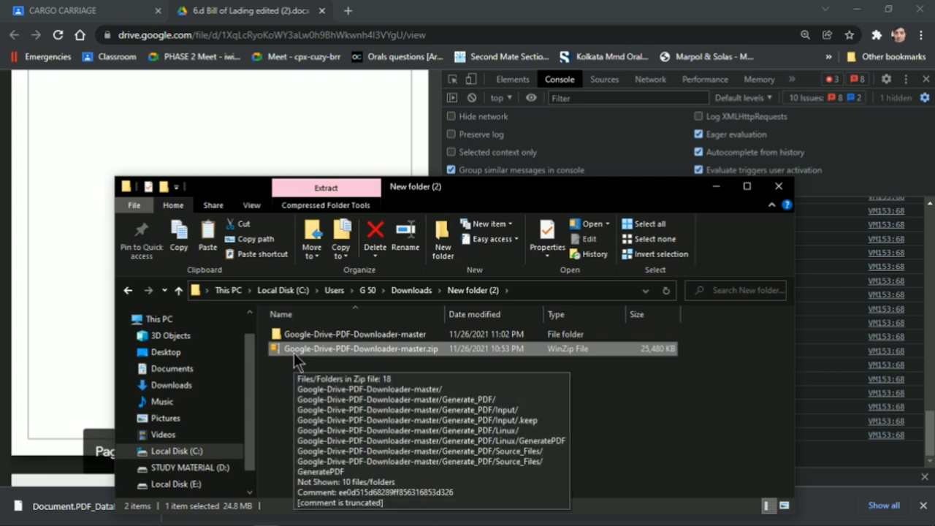
pyautogui.click(746, 185)
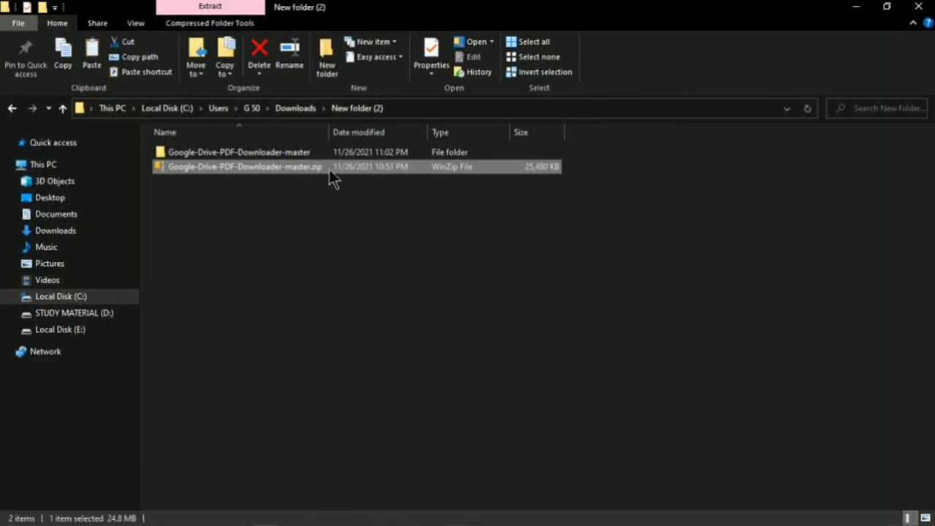
pyautogui.moveTo(235, 166)
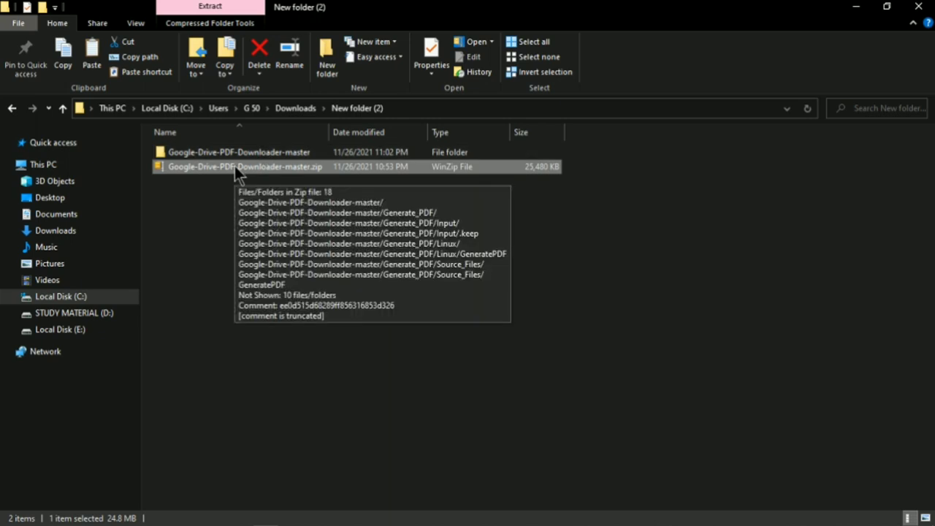
pyautogui.click(247, 150)
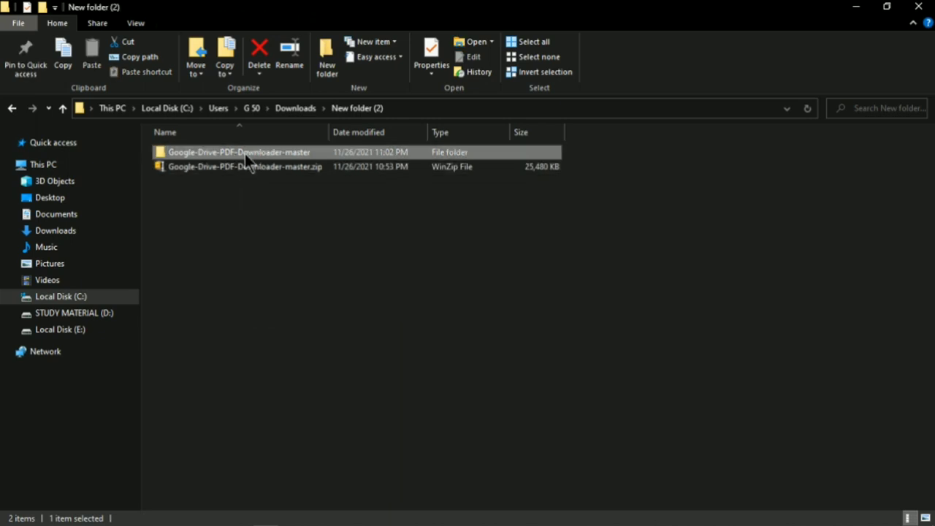
pyautogui.doubleClick(243, 150)
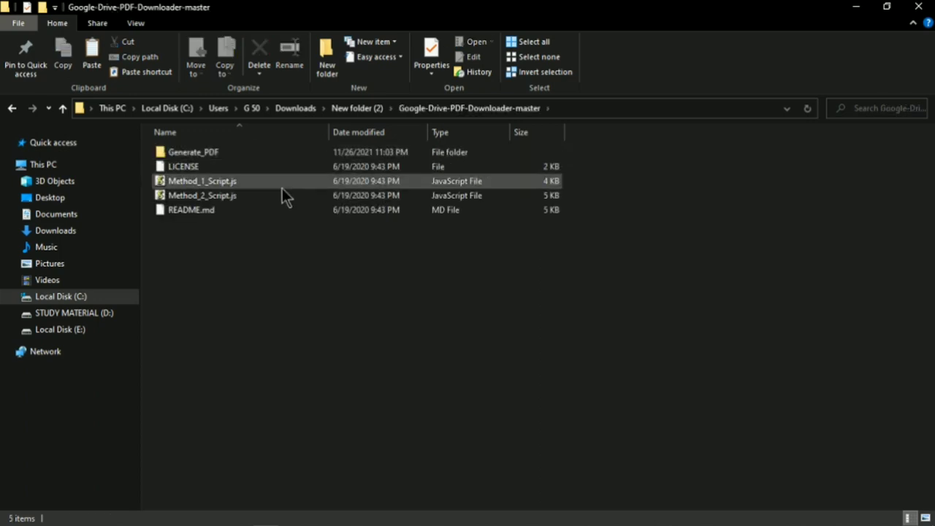
pyautogui.doubleClick(222, 153)
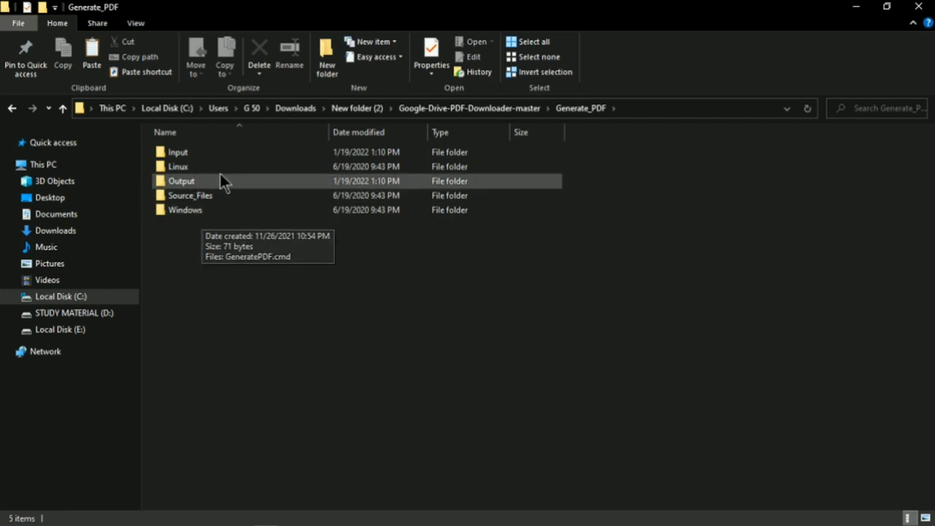
# - Paste Document.PDF_DataFile into the Input folder, then return to Generate_PDF
pyautogui.doubleClick(200, 153)
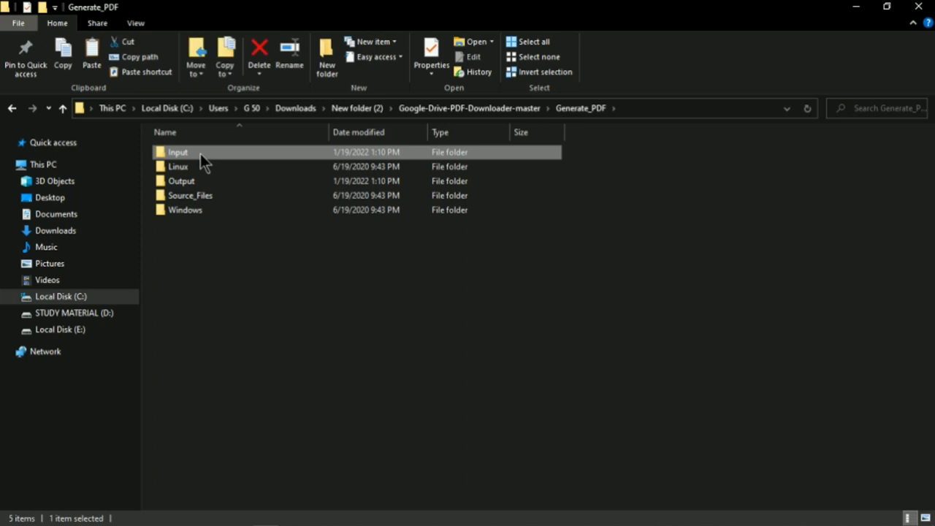
pyautogui.rightClick(235, 196)
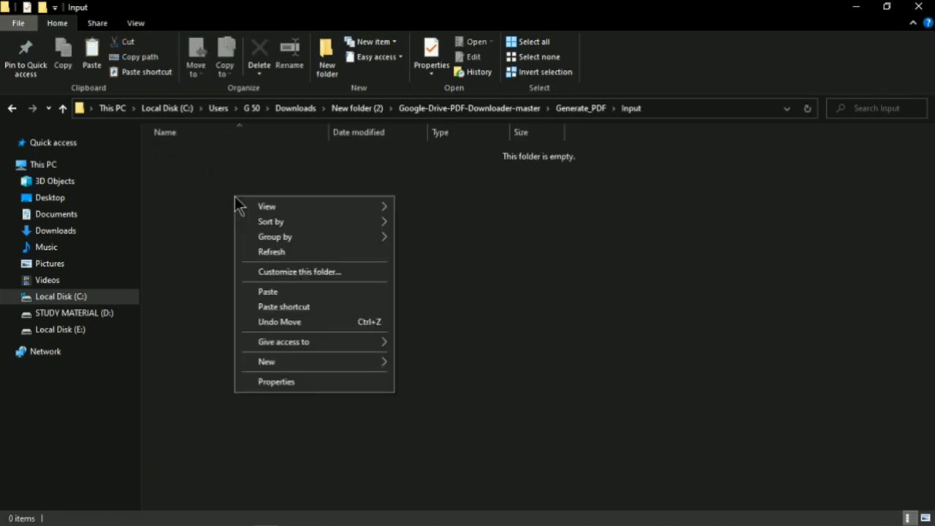
pyautogui.click(289, 292)
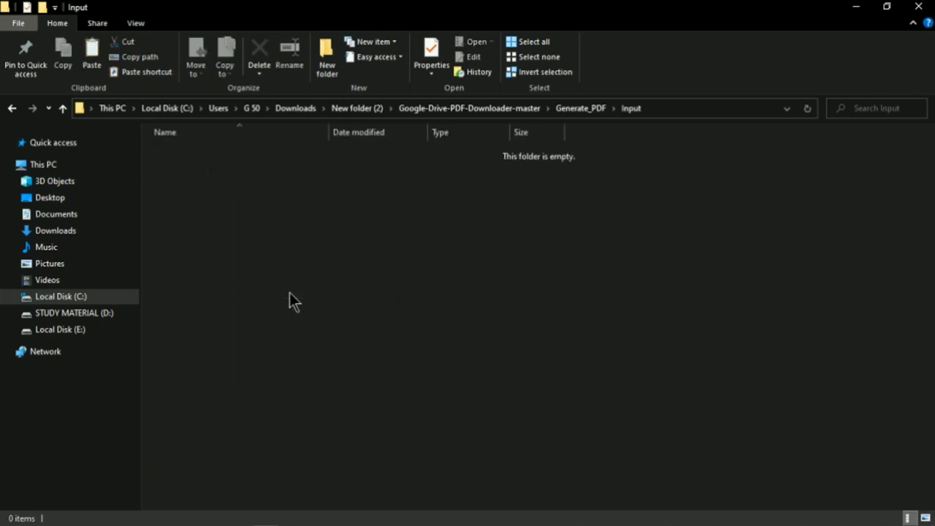
pyautogui.click(242, 177)
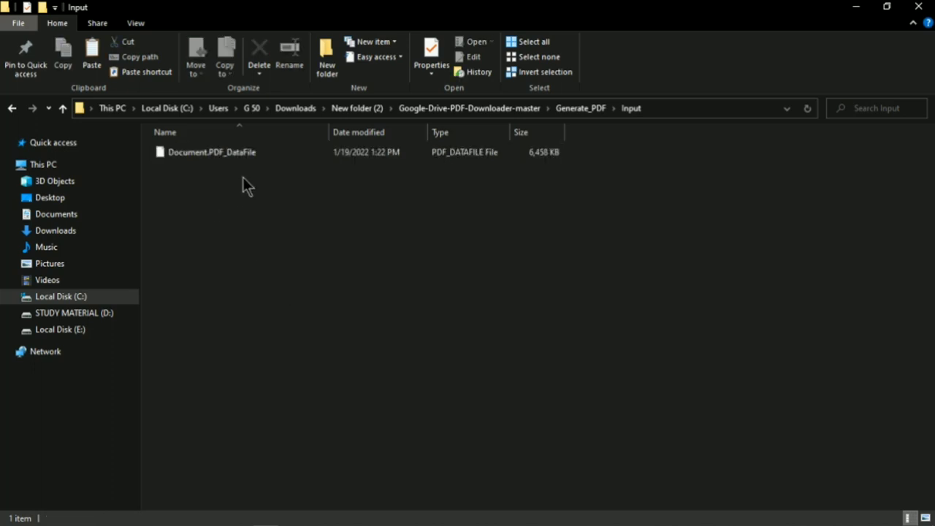
pyautogui.click(11, 109)
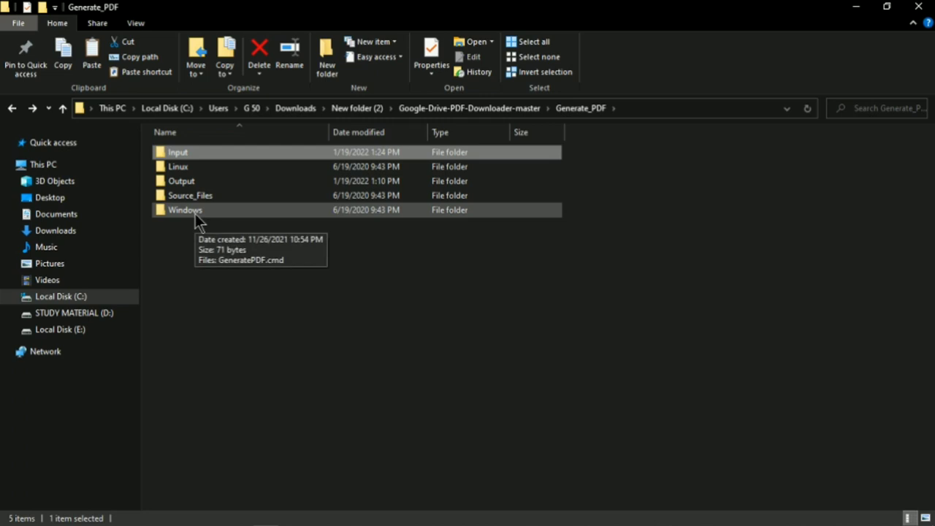
pyautogui.click(198, 214)
# - Run GeneratePDF.cmd in the Windows folder until Document.pdf is generated, then minimise the window
pyautogui.doubleClick(199, 212)
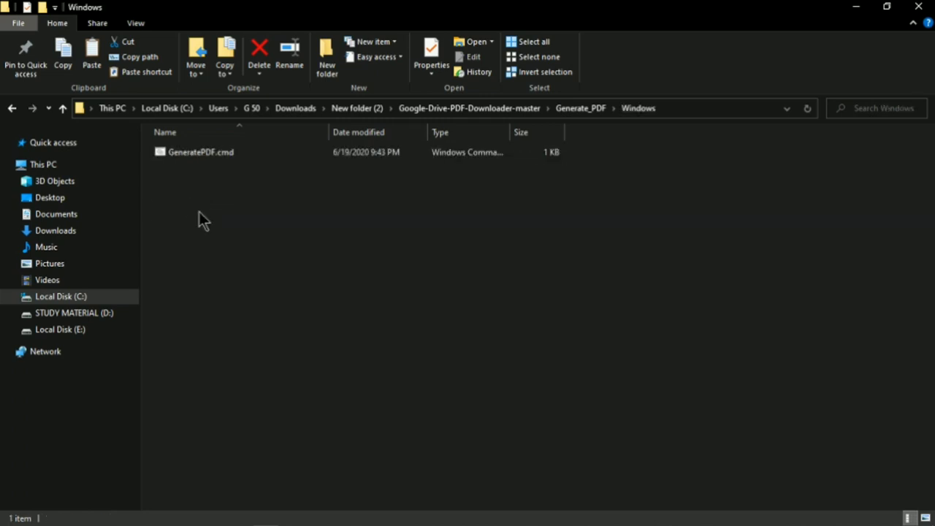
pyautogui.doubleClick(246, 152)
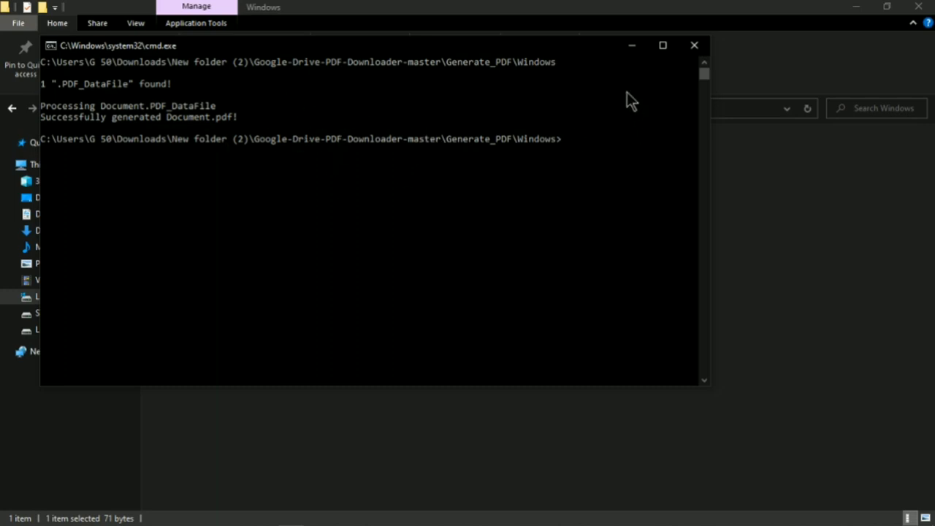
pyautogui.click(632, 46)
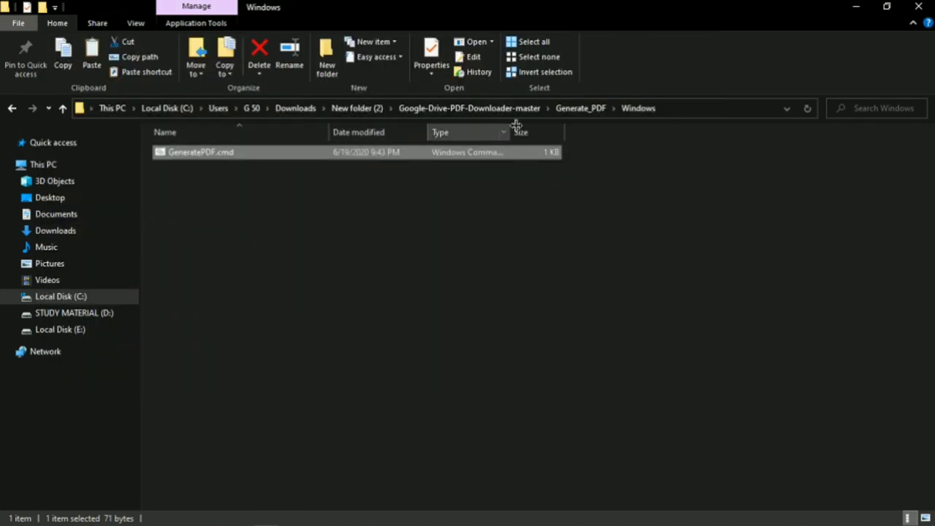
# - Open Document.pdf from Generate_PDF's Output\Document folder in Acrobat
pyautogui.click(560, 108)
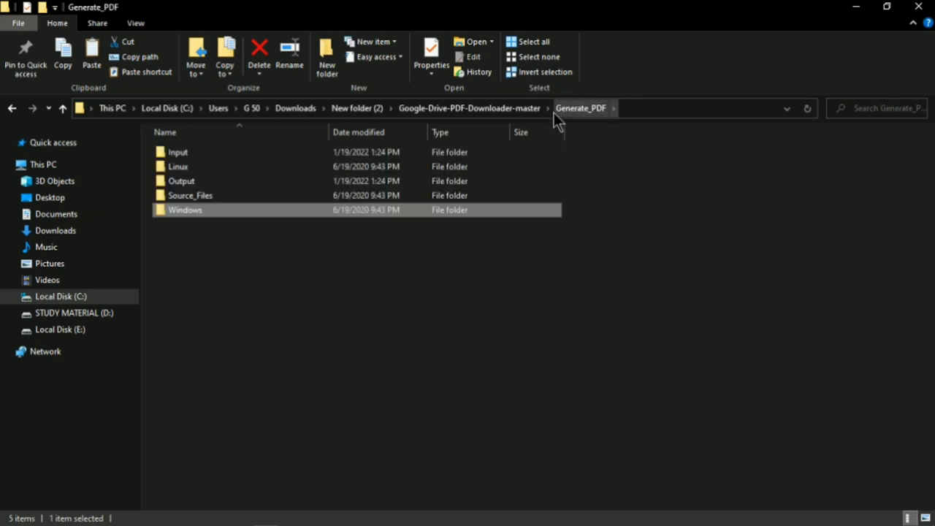
pyautogui.click(245, 183)
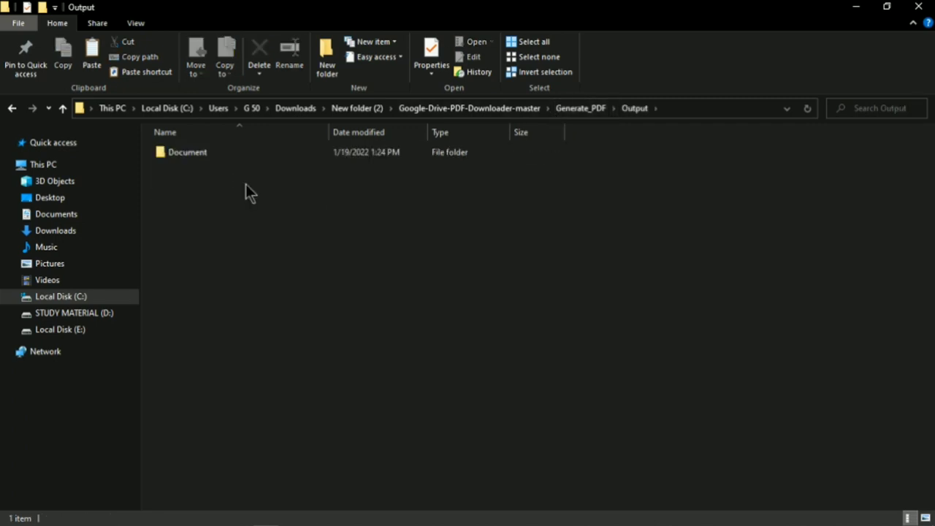
pyautogui.moveTo(191, 161)
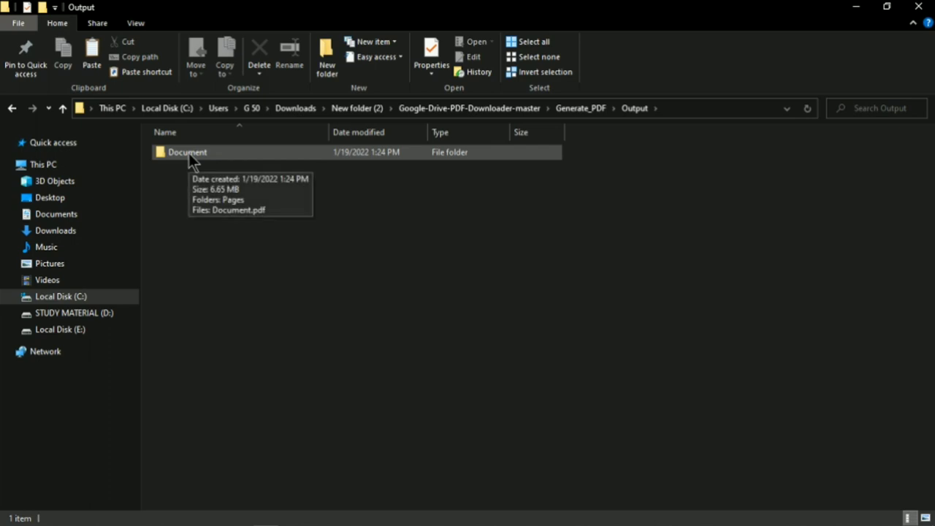
pyautogui.doubleClick(190, 156)
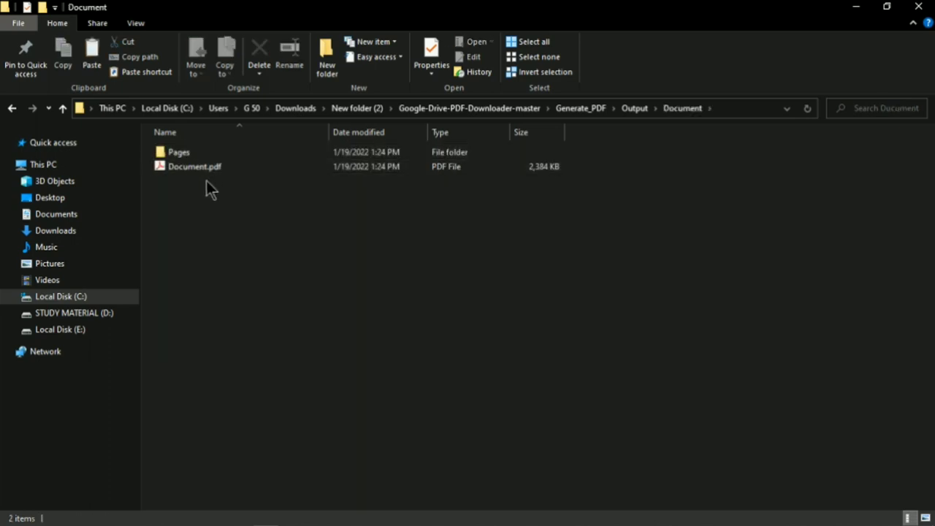
pyautogui.moveTo(213, 175)
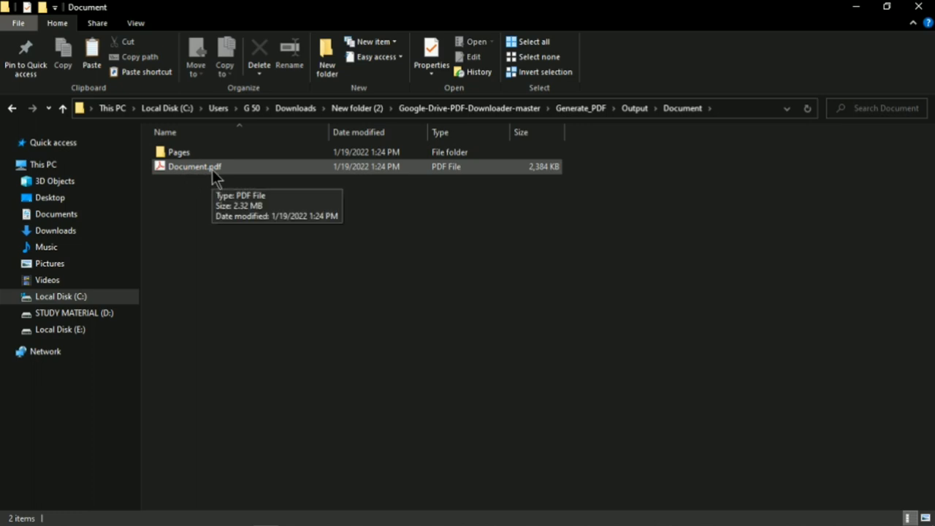
pyautogui.doubleClick(206, 168)
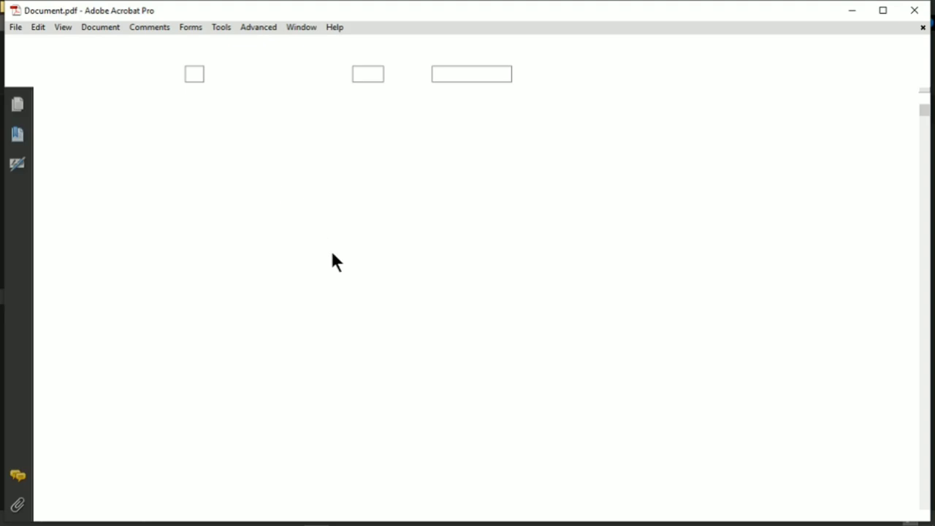
# - Scroll through the opening pages of the bill of lading Document.pdf in Acrobat
pyautogui.scroll(-5, 368, 293)
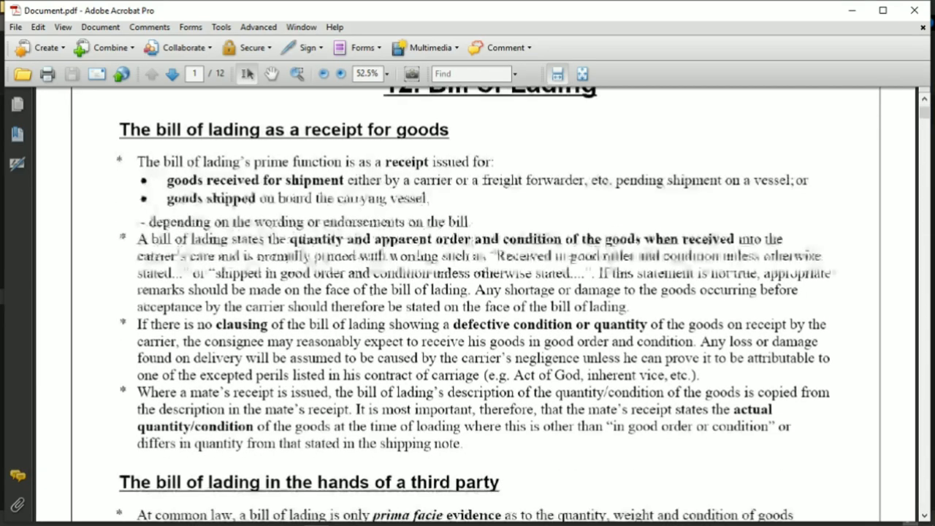
pyautogui.scroll(-18, 368, 293)
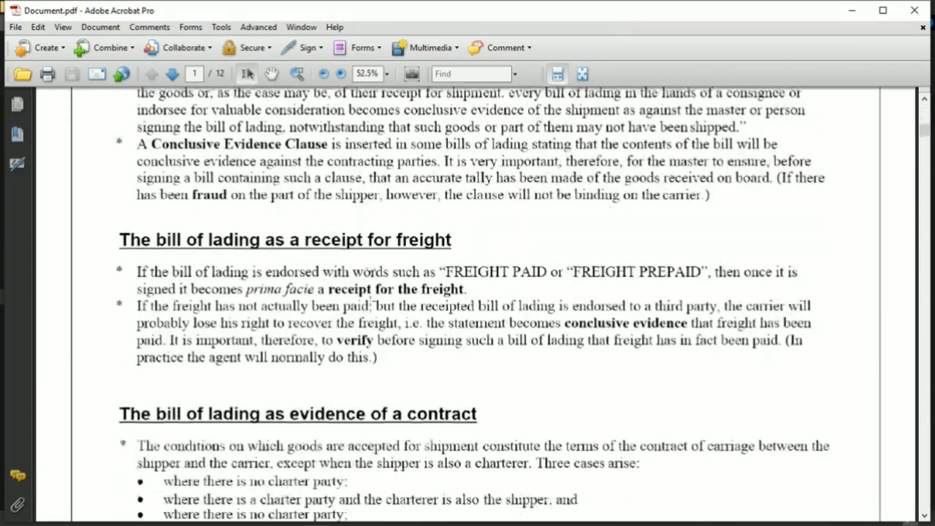
pyautogui.scroll(-15, 370, 300)
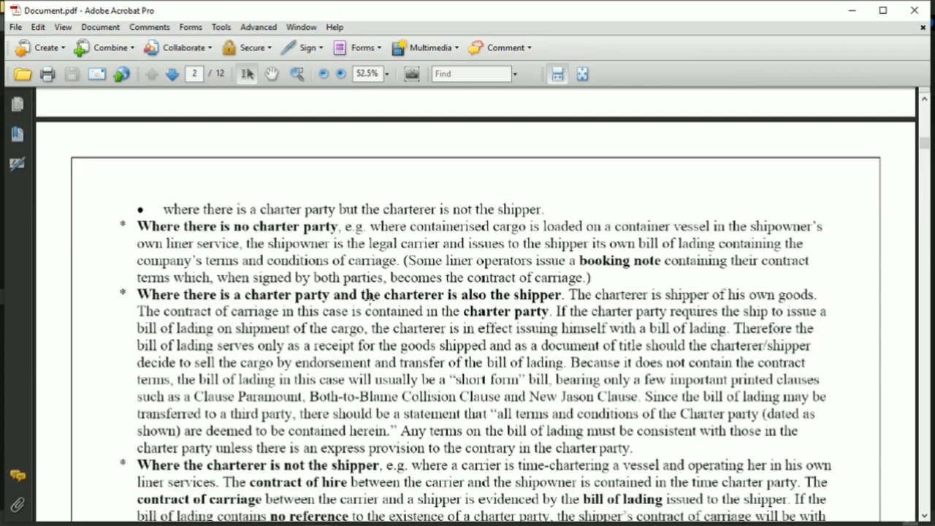
pyautogui.scroll(-18, 377, 300)
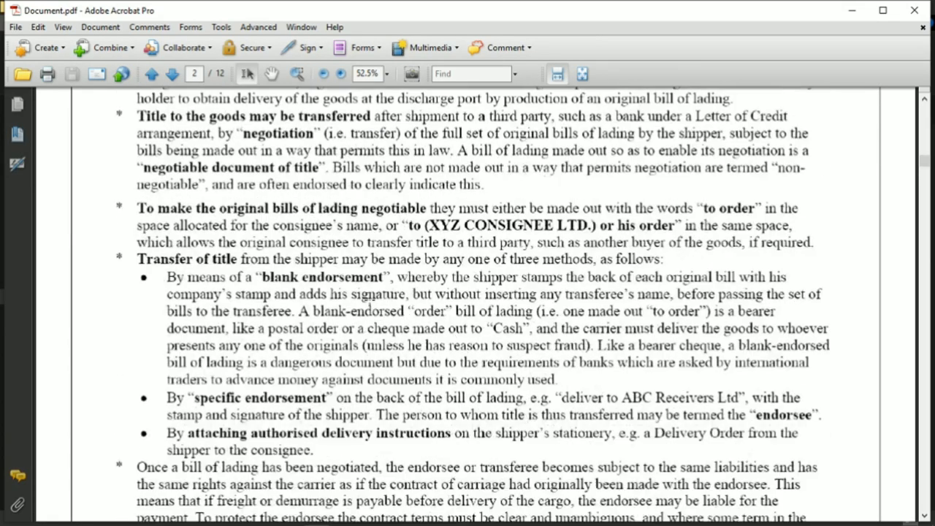
pyautogui.scroll(-18, 370, 302)
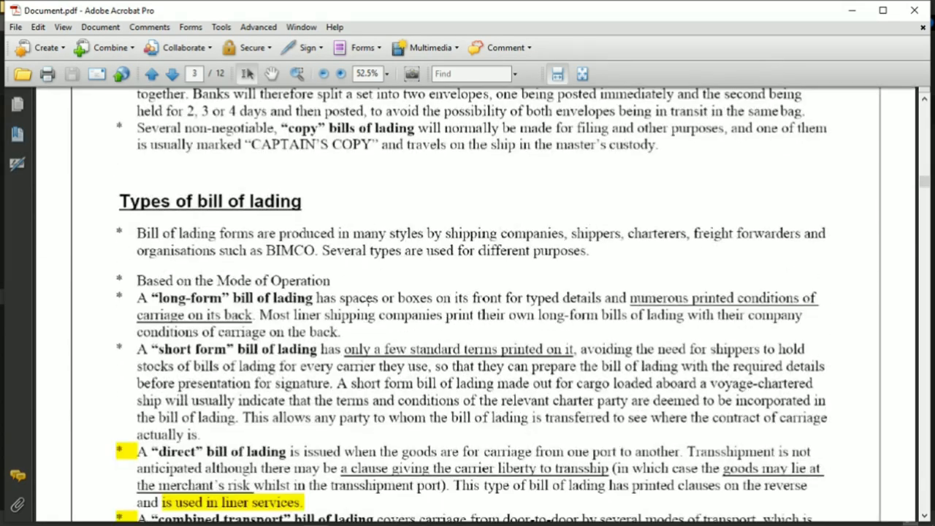
pyautogui.scroll(-18, 367, 301)
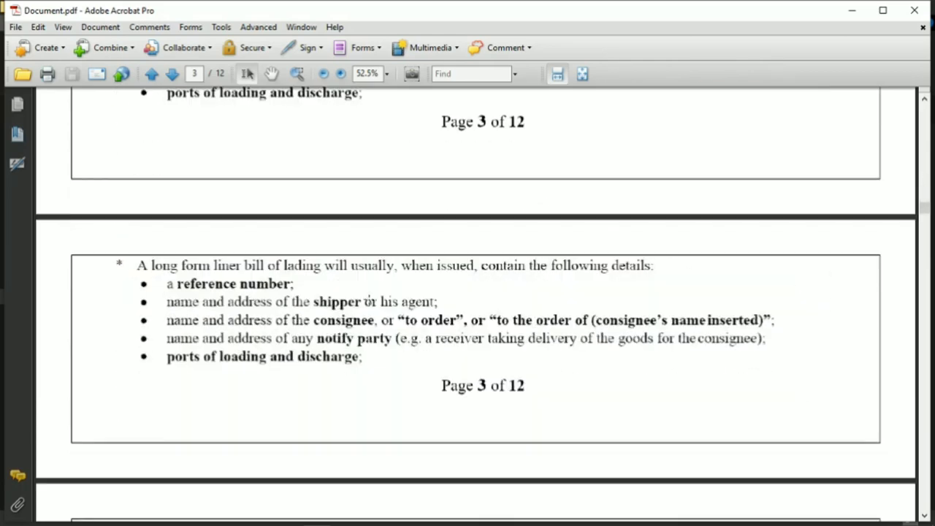
pyautogui.scroll(-18, 370, 302)
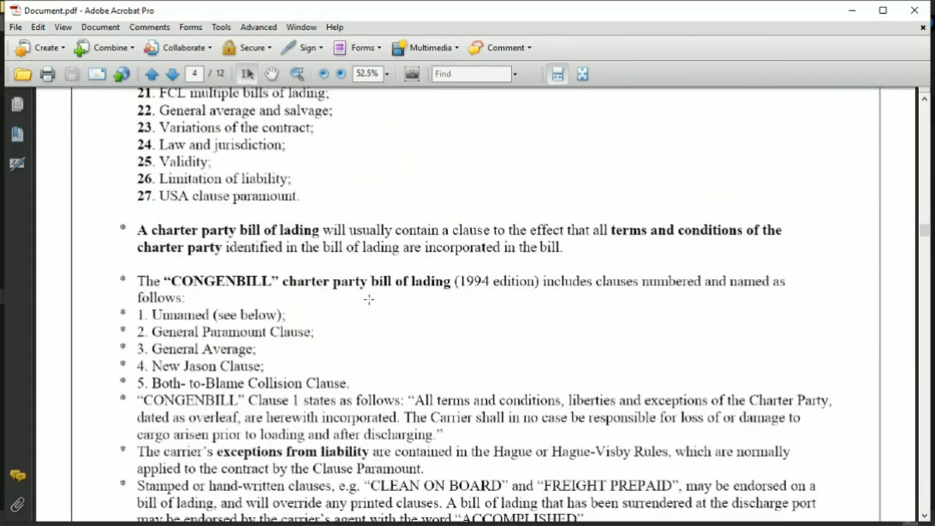
pyautogui.scroll(-18, 371, 301)
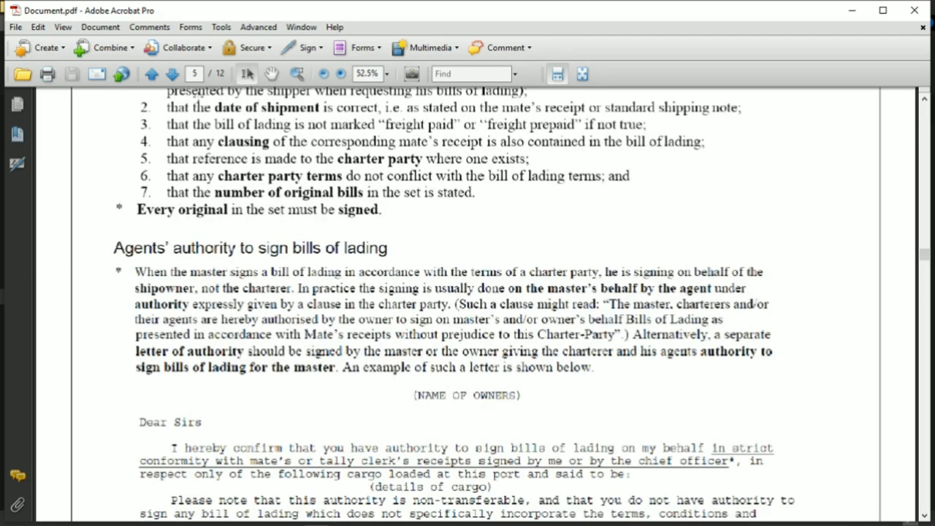
# - Continue reading down to page 11, then minimise the Acrobat window
pyautogui.scroll(-18, 465, 327)
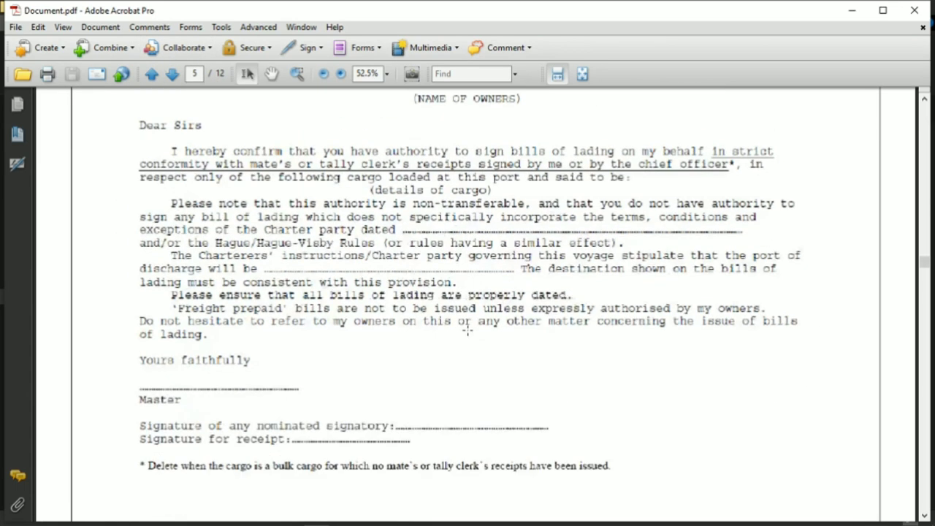
pyautogui.scroll(-15, 460, 328)
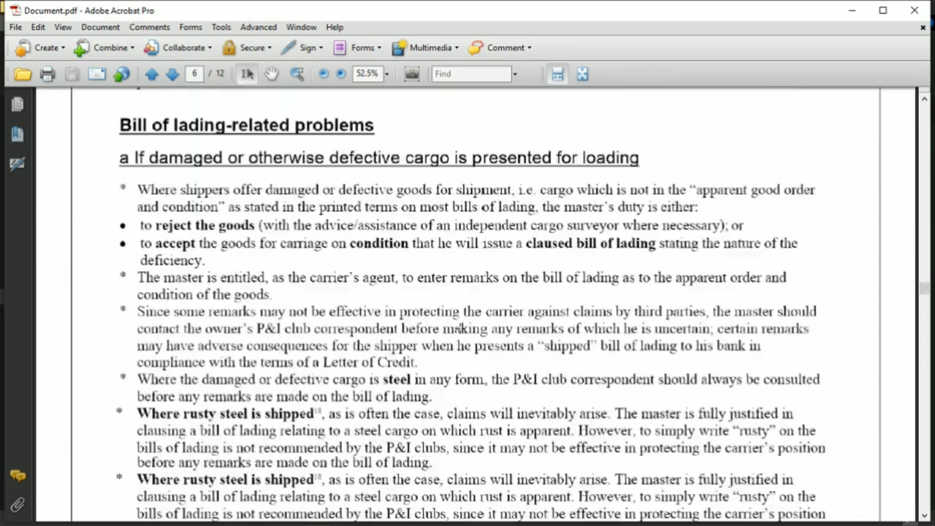
pyautogui.scroll(-15, 464, 328)
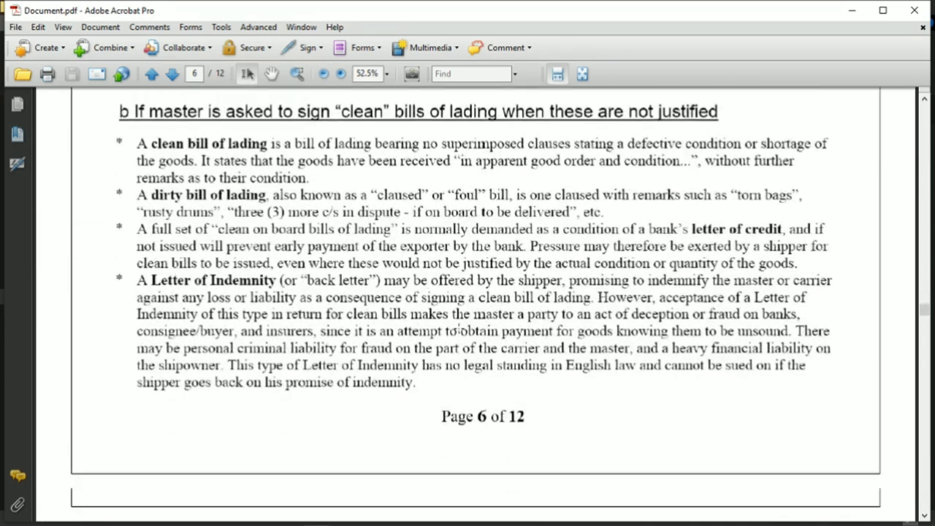
pyautogui.scroll(-15, 454, 321)
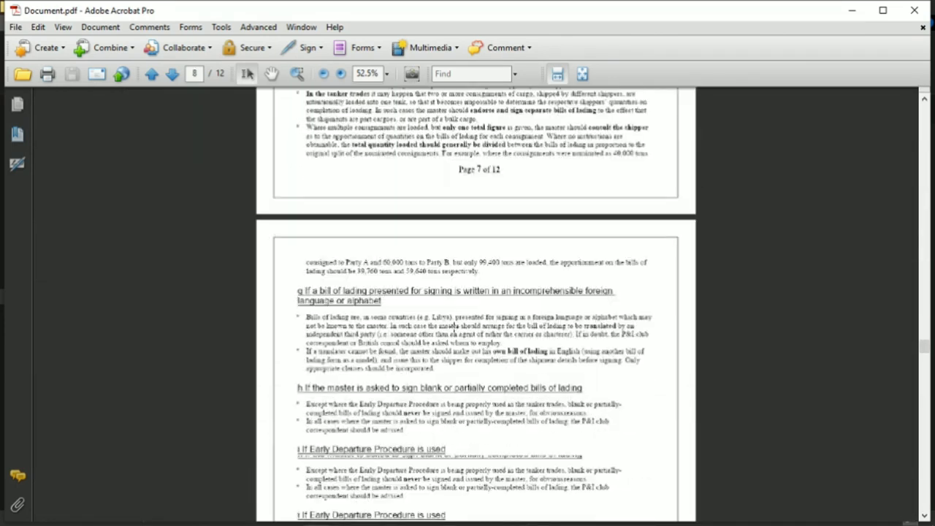
pyautogui.scroll(-15, 454, 321)
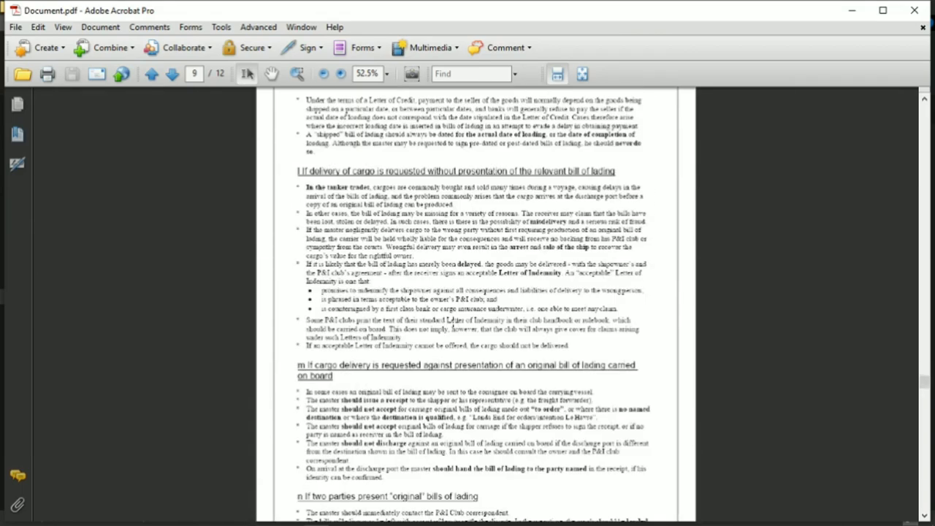
pyautogui.scroll(-10, 453, 322)
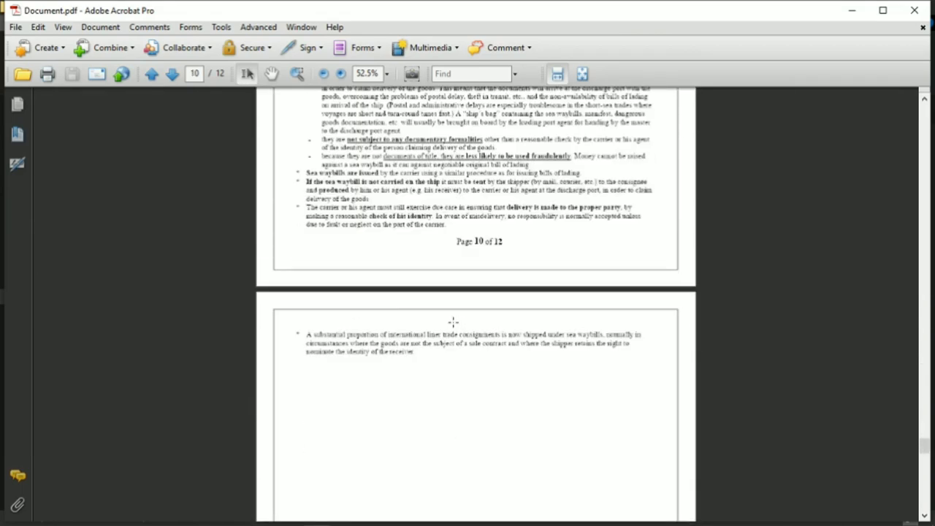
pyautogui.click(845, 11)
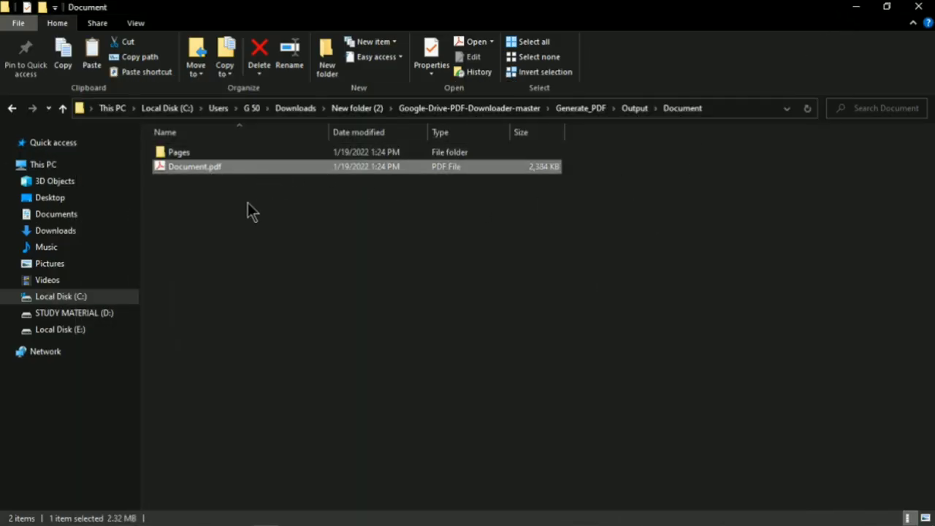